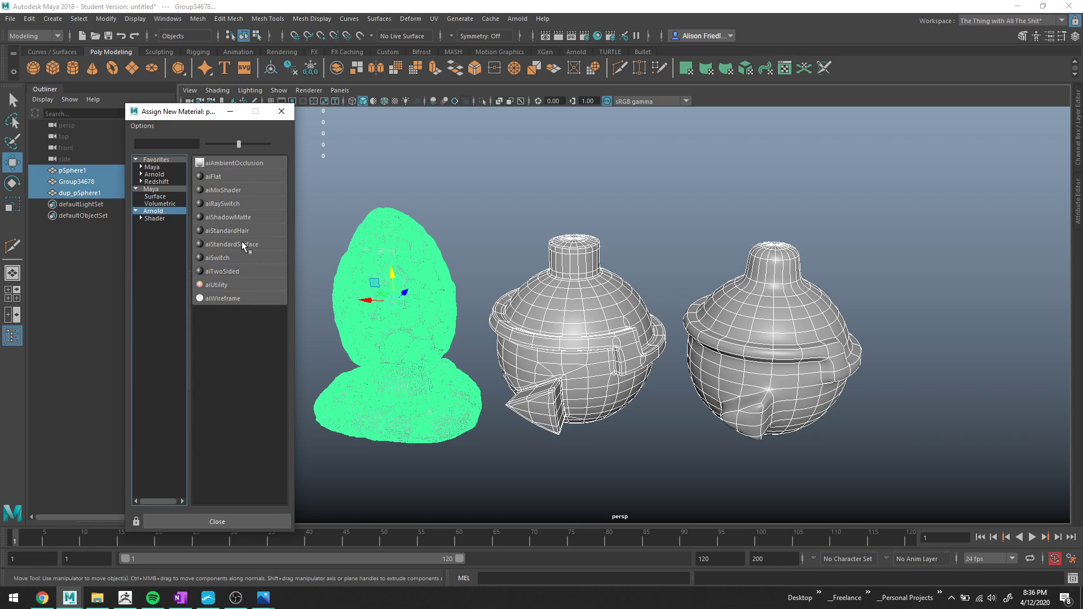
Step: Assign a new aiStandardSurface material named Orange to the three selected models
click(241, 243)
click(1078, 207)
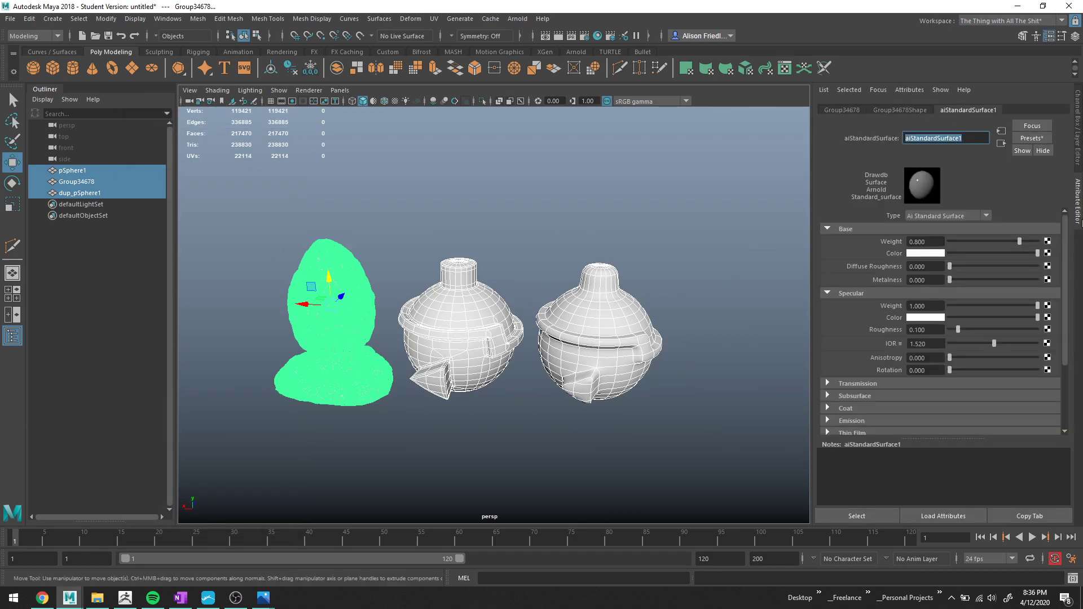
text(Orange)
Step: Set the Orange material's base color to orange, using HSV color mixing
click(925, 253)
click(881, 224)
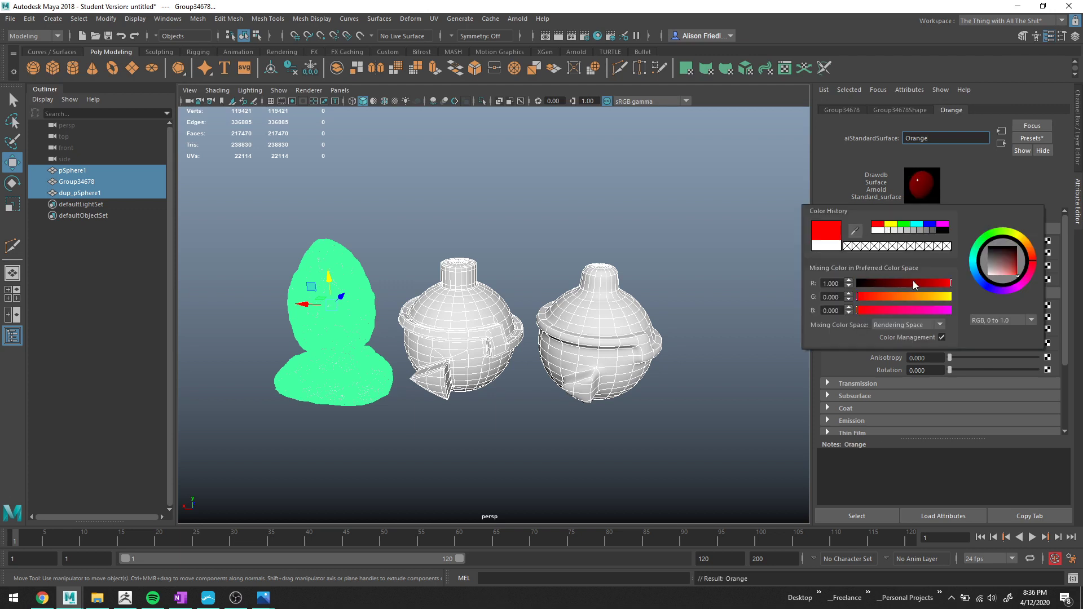
click(994, 321)
click(990, 346)
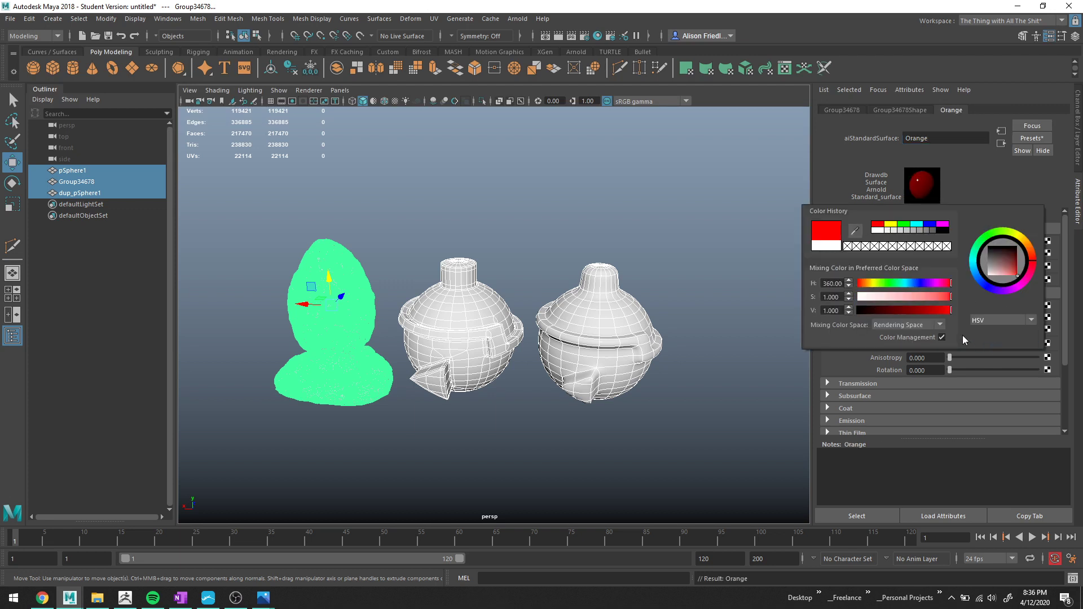
click(870, 282)
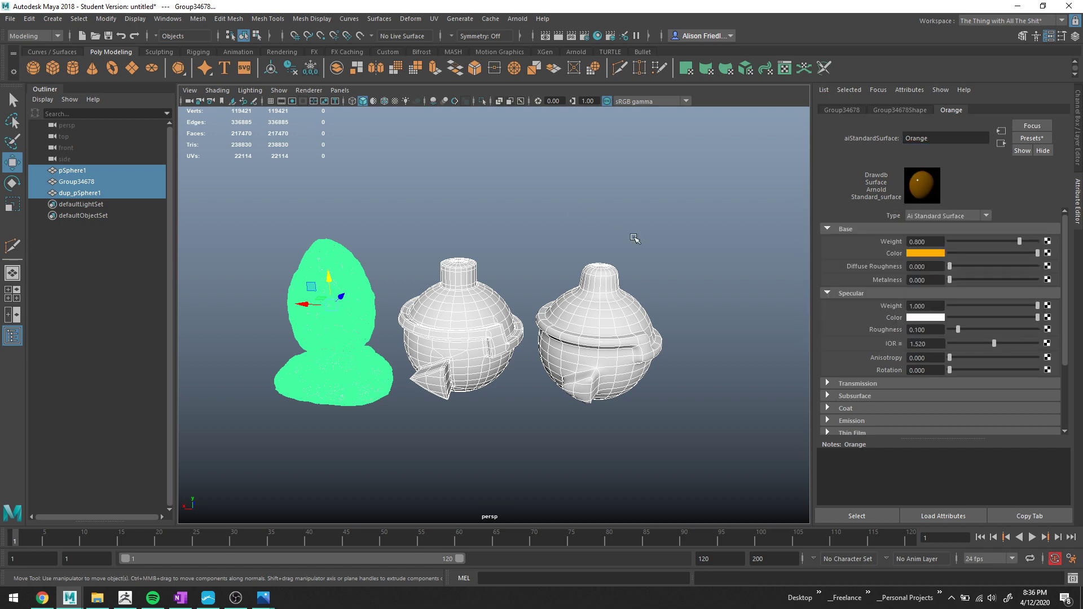
Step: Display the viewport in shaded mode with texture maps, keeping the three models selected
click(634, 238)
key(5)
key(6)
drag(634, 214, 726, 276)
key(ctrl+z)
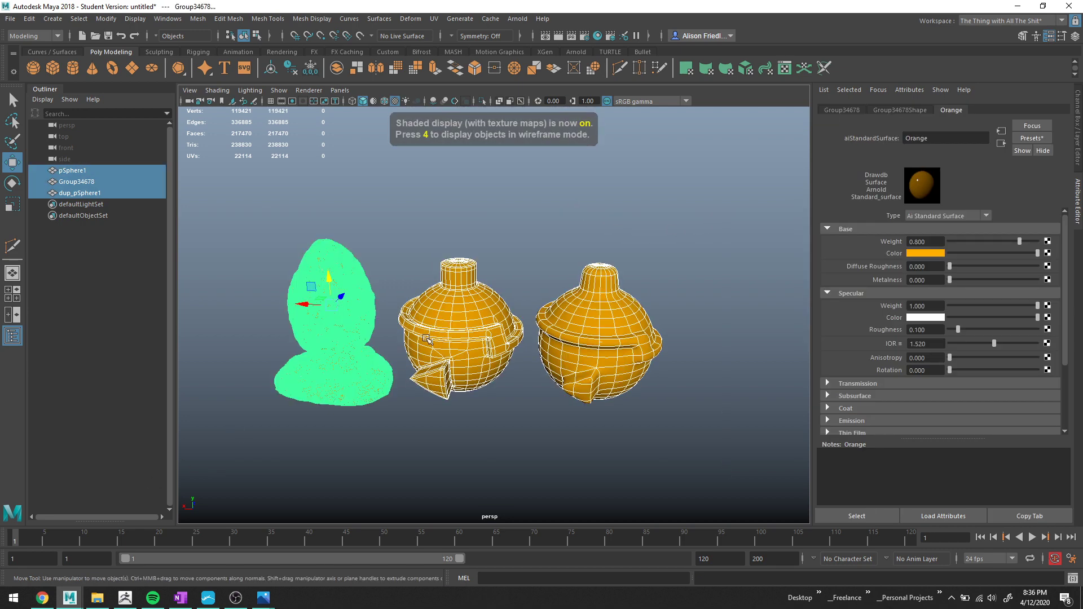
Step: Create a second aiStandardSurface material and name it Green
right_drag(435, 286, 422, 564)
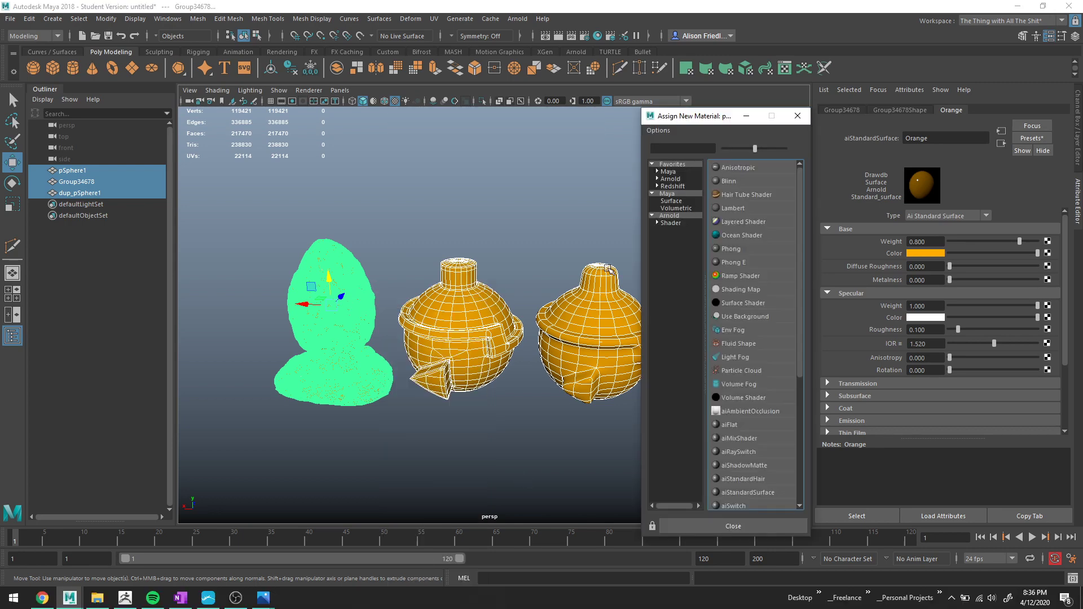
click(610, 269)
right_drag(601, 285, 561, 273)
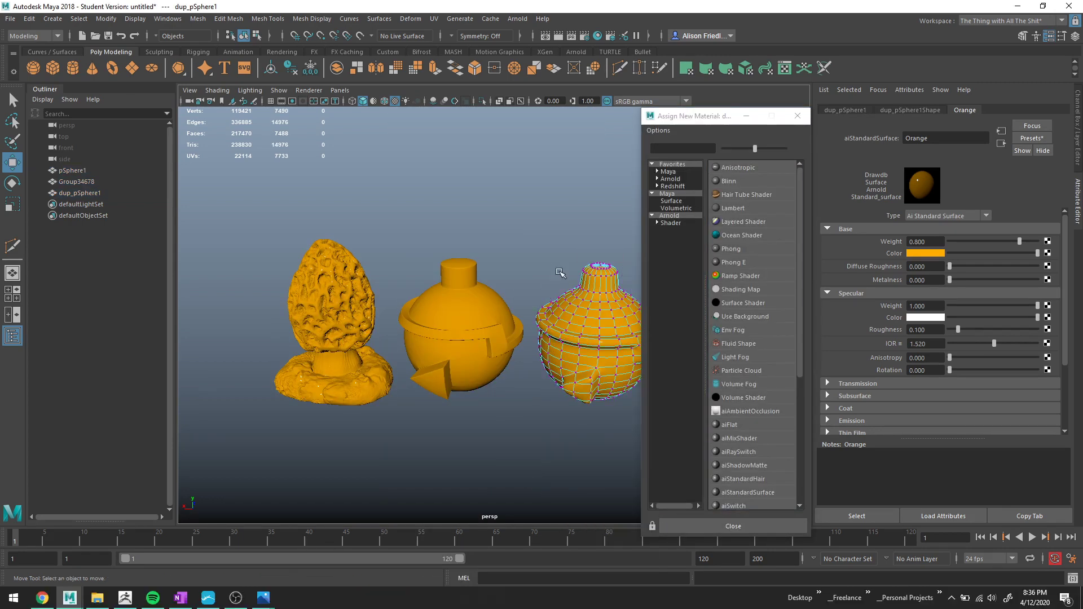
click(560, 273)
click(669, 216)
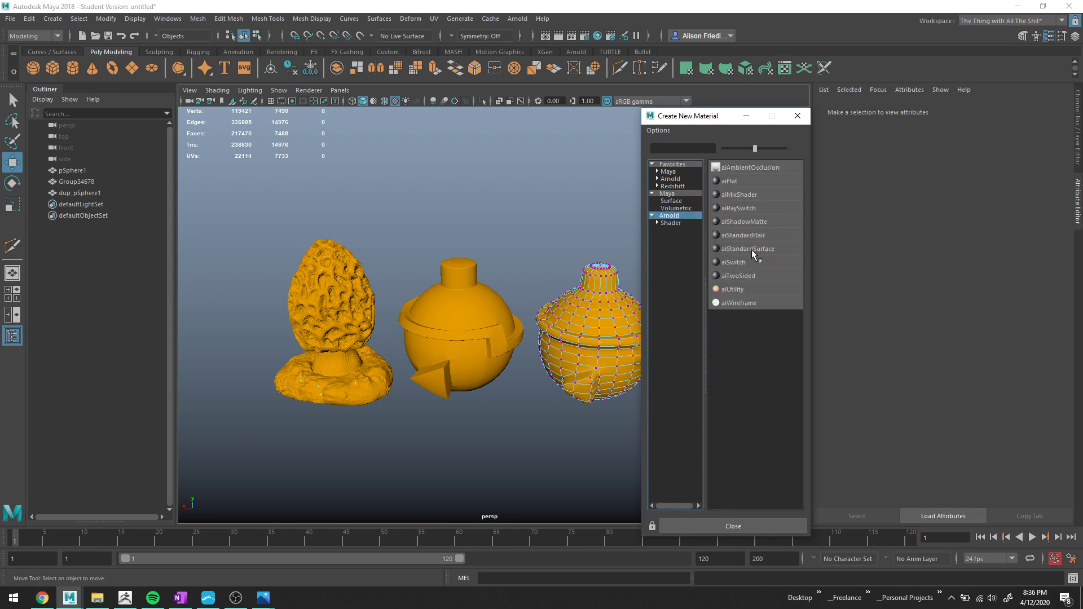
click(748, 249)
double_click(946, 138)
text(G)
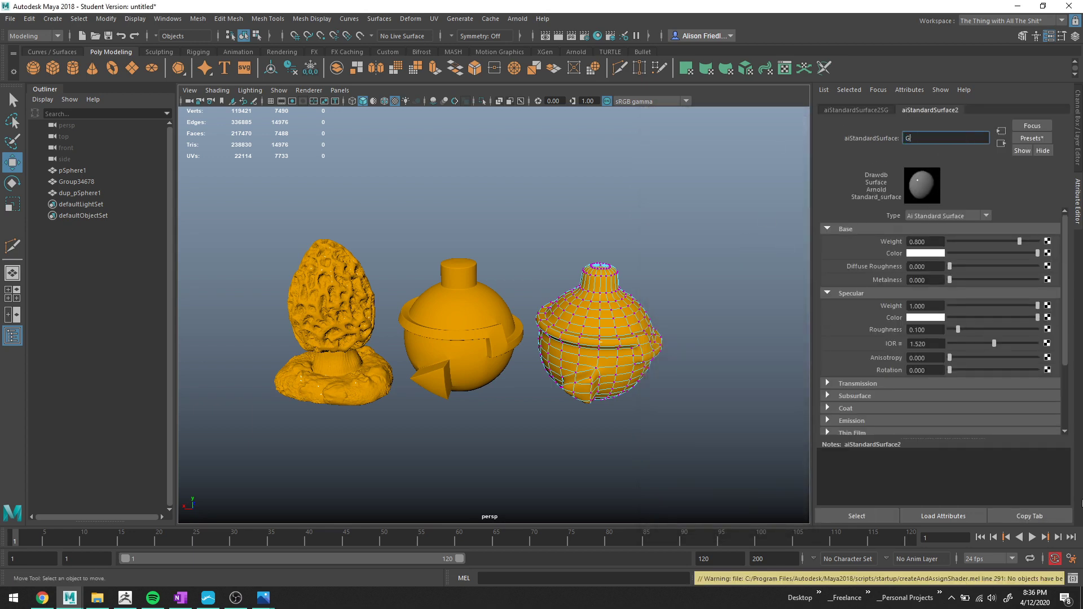
text(reen)
Step: Set the Green material's base color to pure green and assign the material to the smoothed model dup_pSphere1
click(929, 253)
click(912, 223)
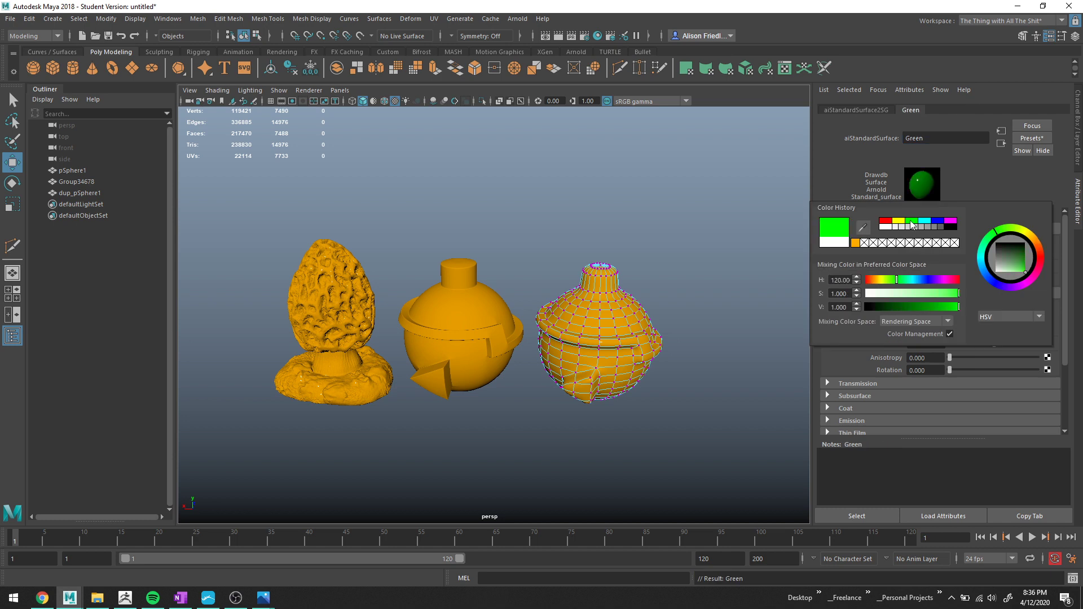
right_drag(597, 285, 684, 551)
click(713, 366)
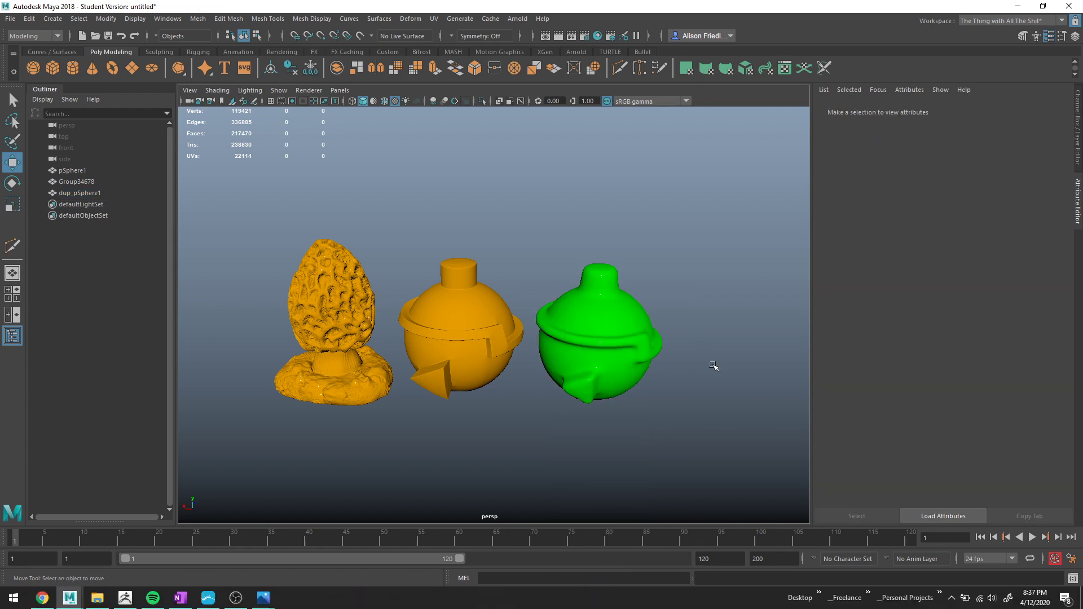
Step: Add an Arnold Physical Sky light to the scene
click(518, 18)
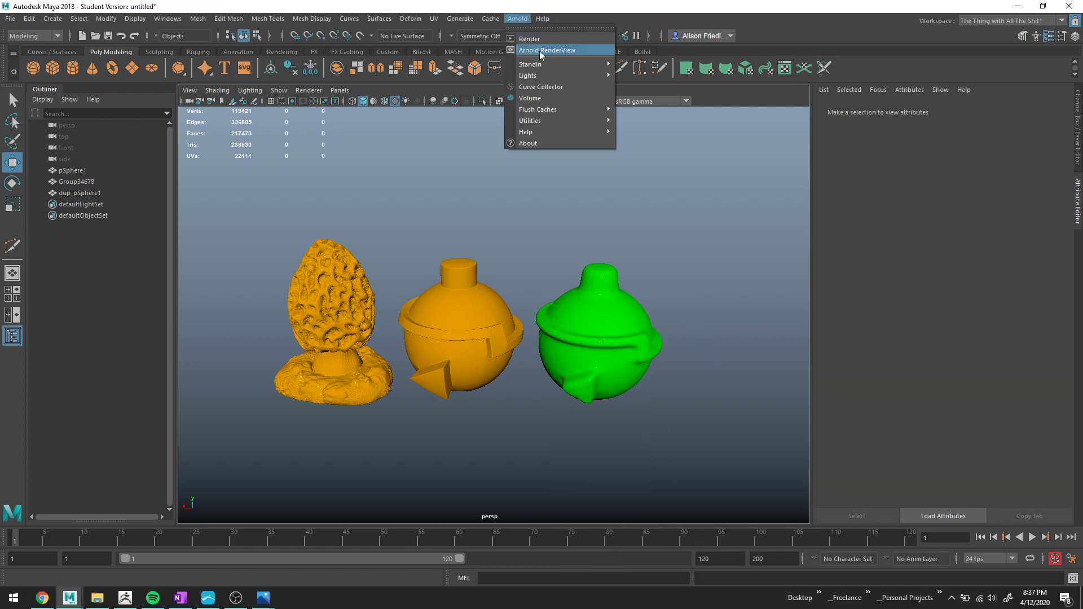
mouse_move(546, 78)
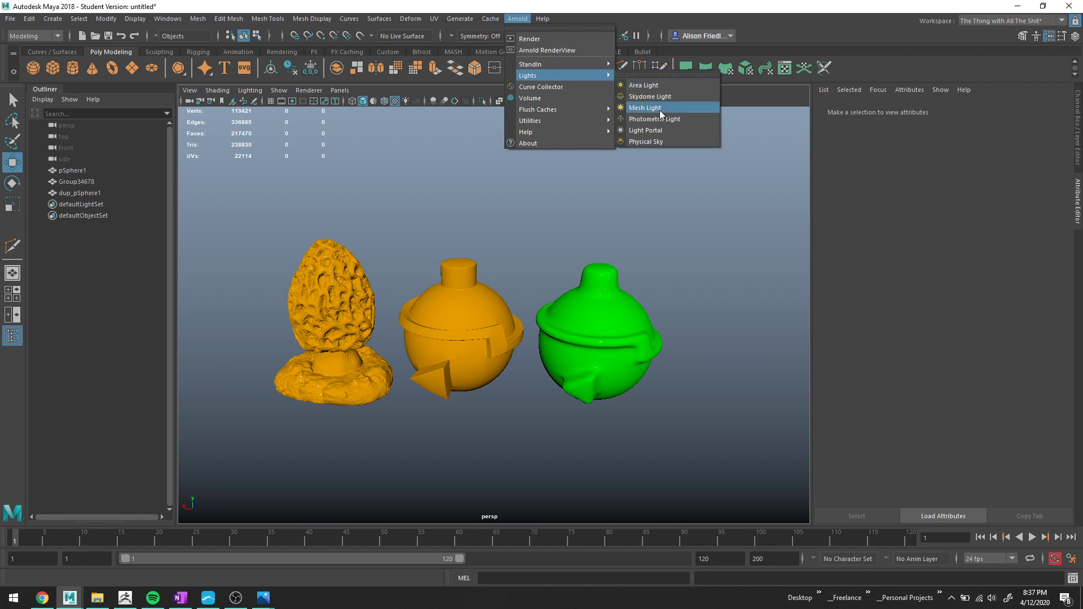
click(658, 143)
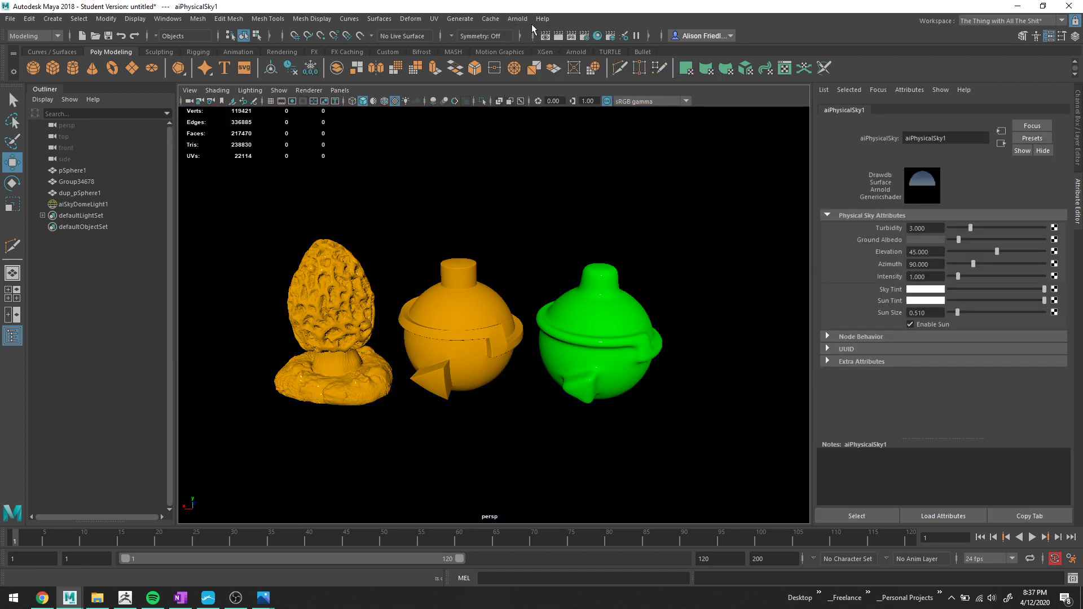
Step: Open the Arnold RenderView beside the models and start rendering the scene
click(524, 20)
click(537, 45)
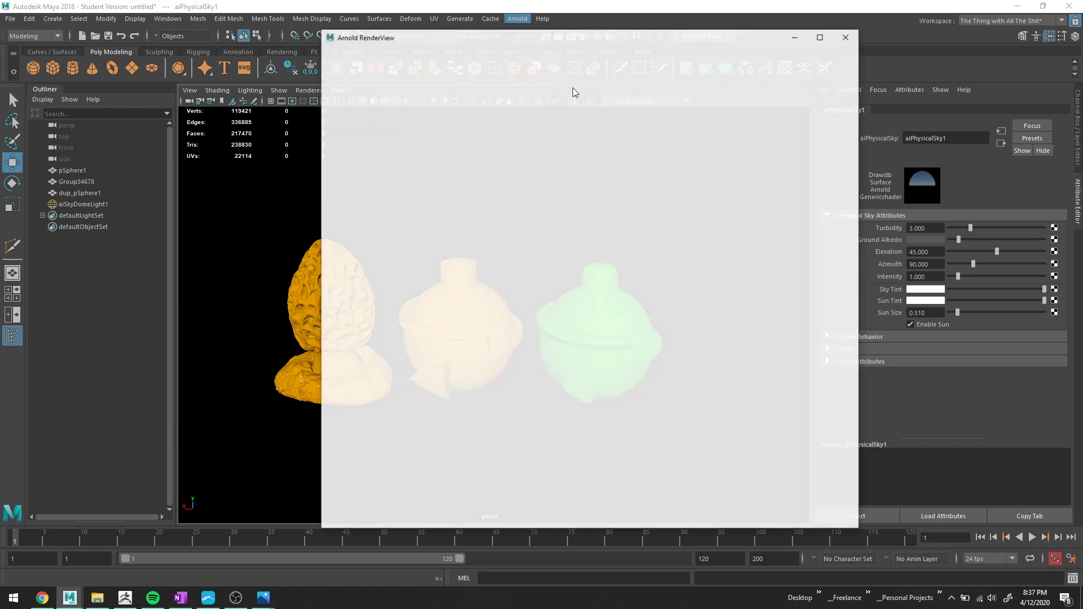
drag(626, 45, 383, 45)
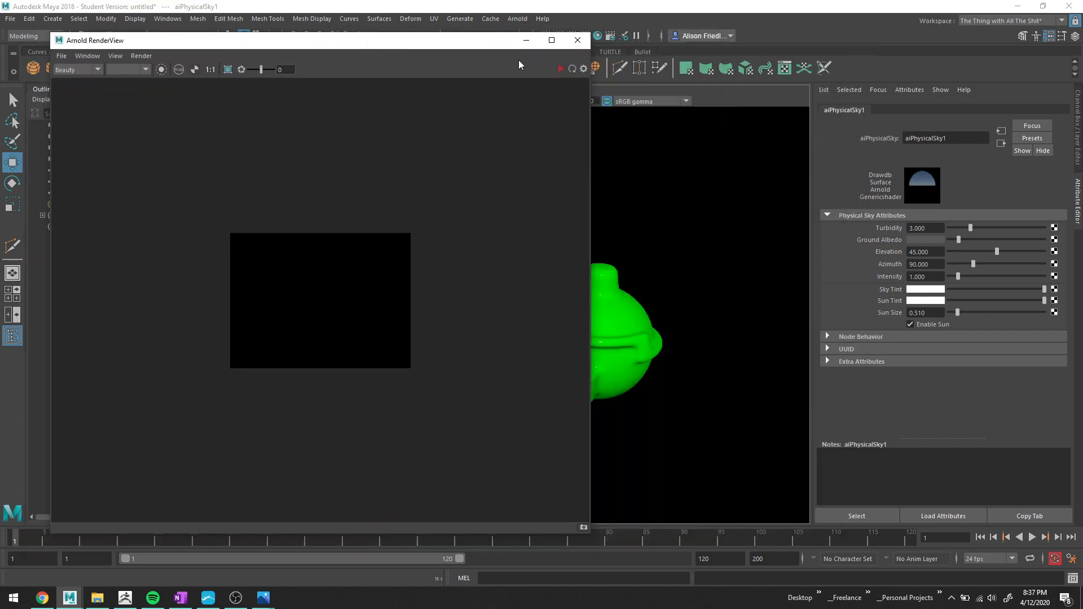
click(558, 69)
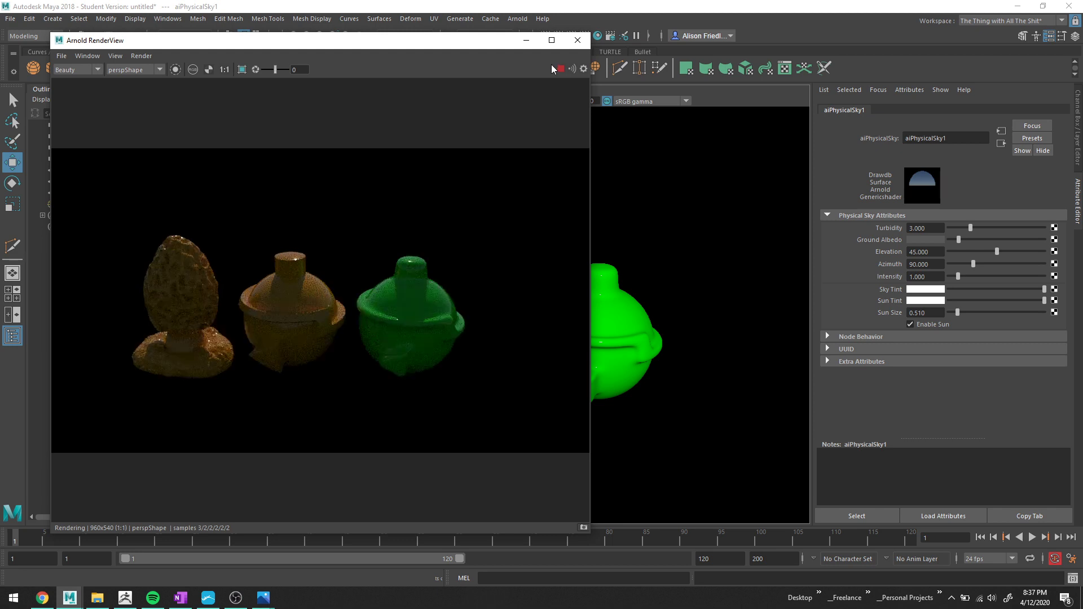
Step: Set the green model's specular roughness to about 0.604, check it in the render and close the render view
alt+drag(541, 243, 805, 290)
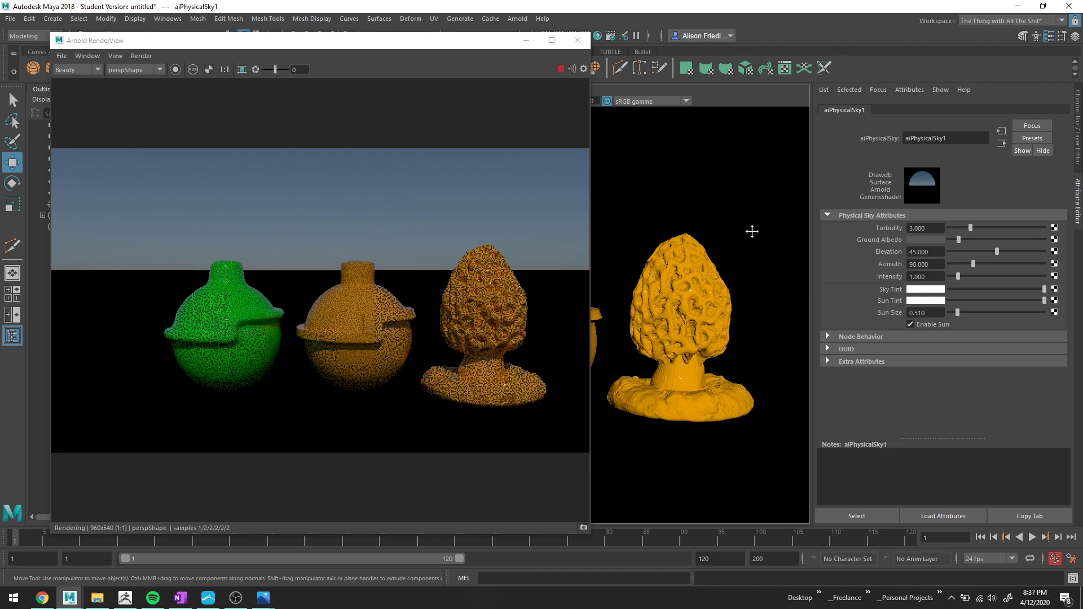
click(705, 265)
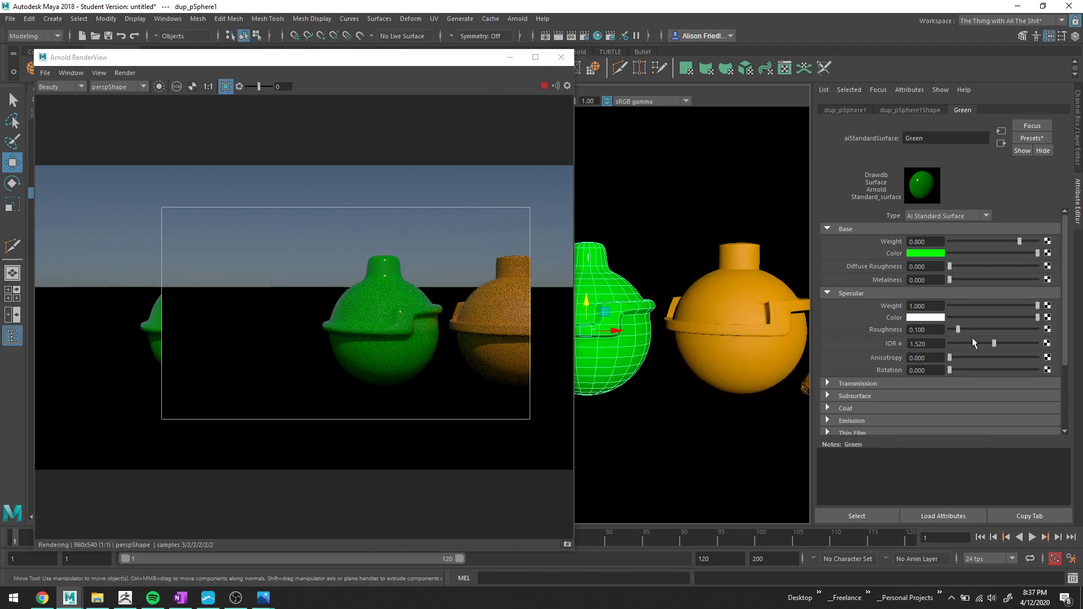
click(1003, 329)
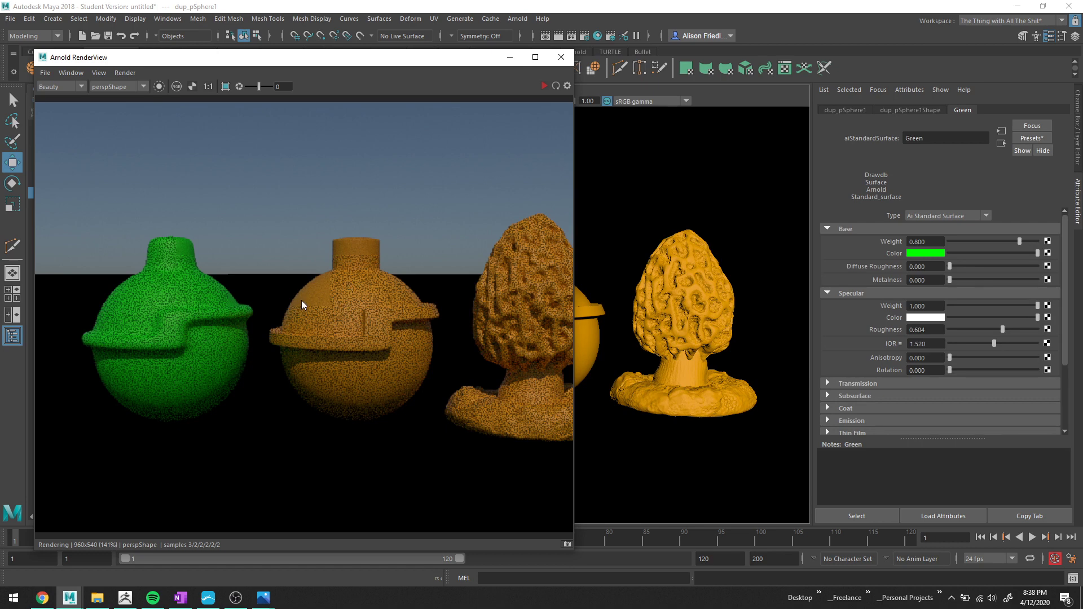
click(561, 57)
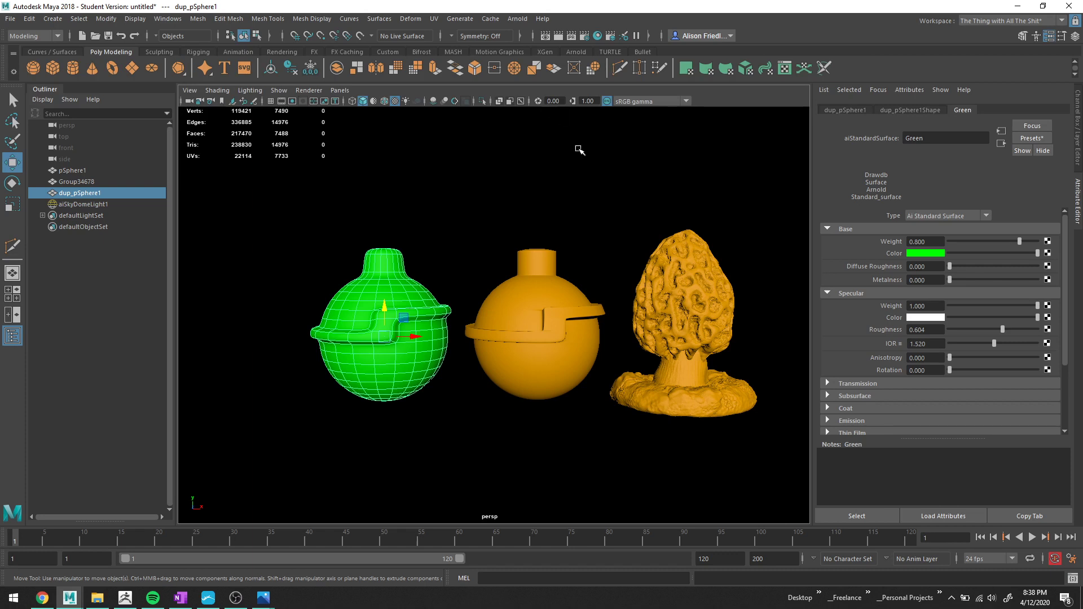
Step: Open the Hypershade window and maximize it
click(598, 36)
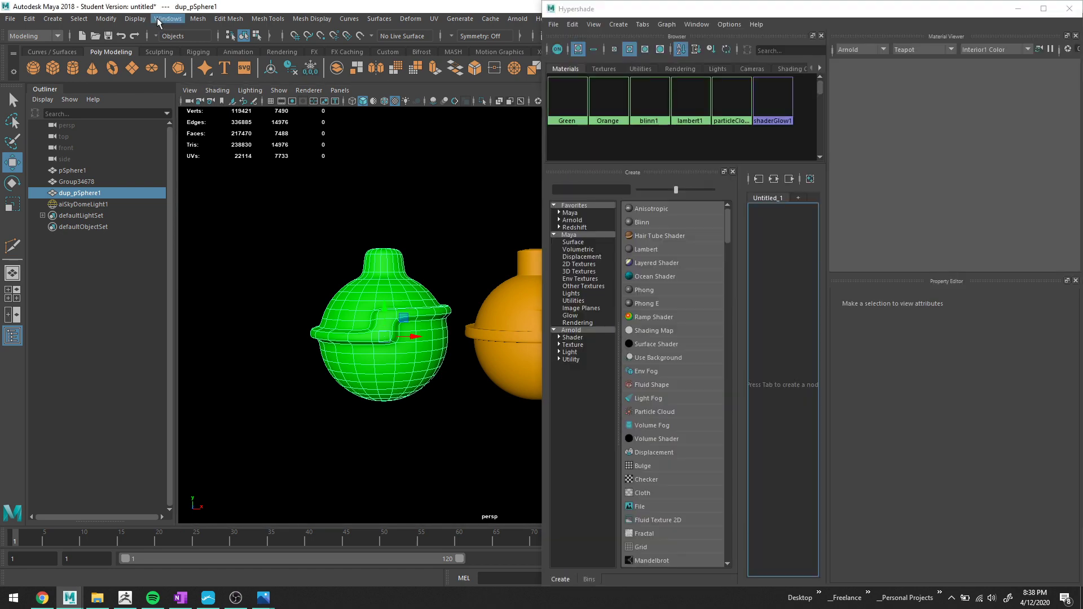
click(168, 19)
mouse_move(237, 91)
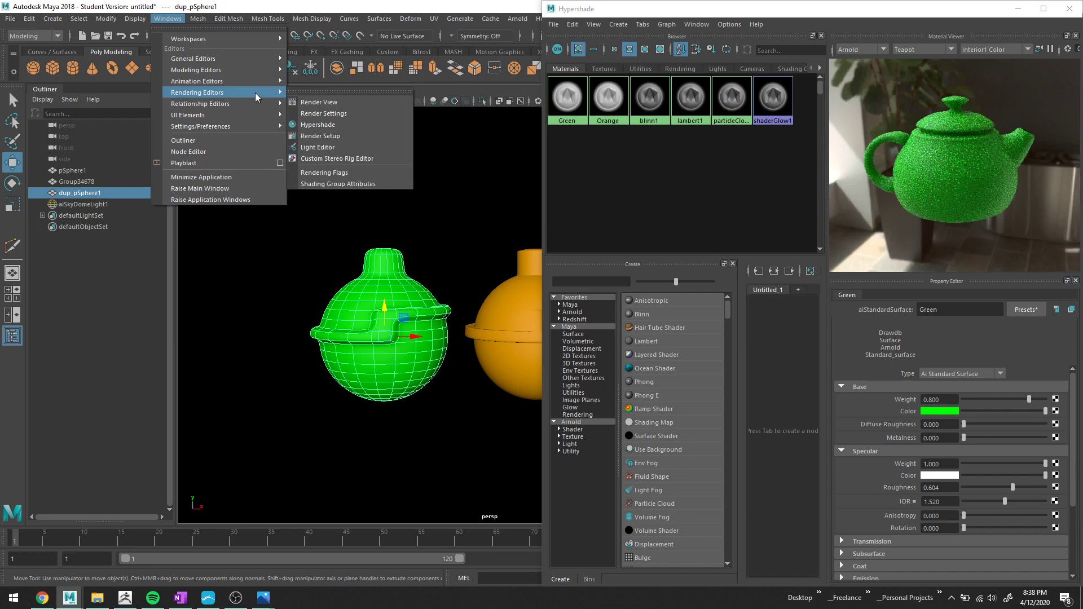
click(560, 165)
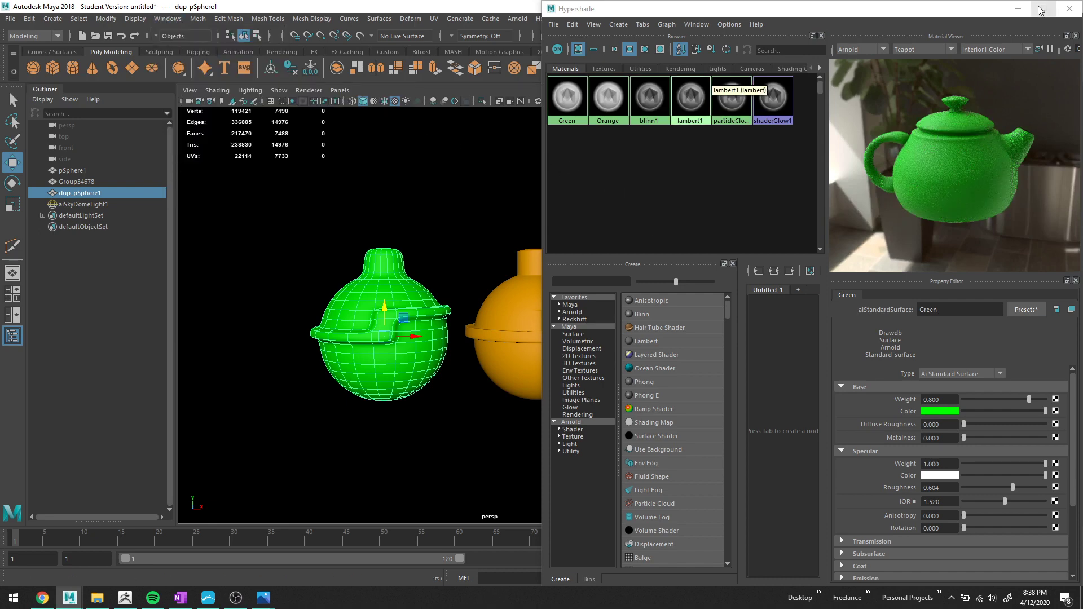
click(1043, 8)
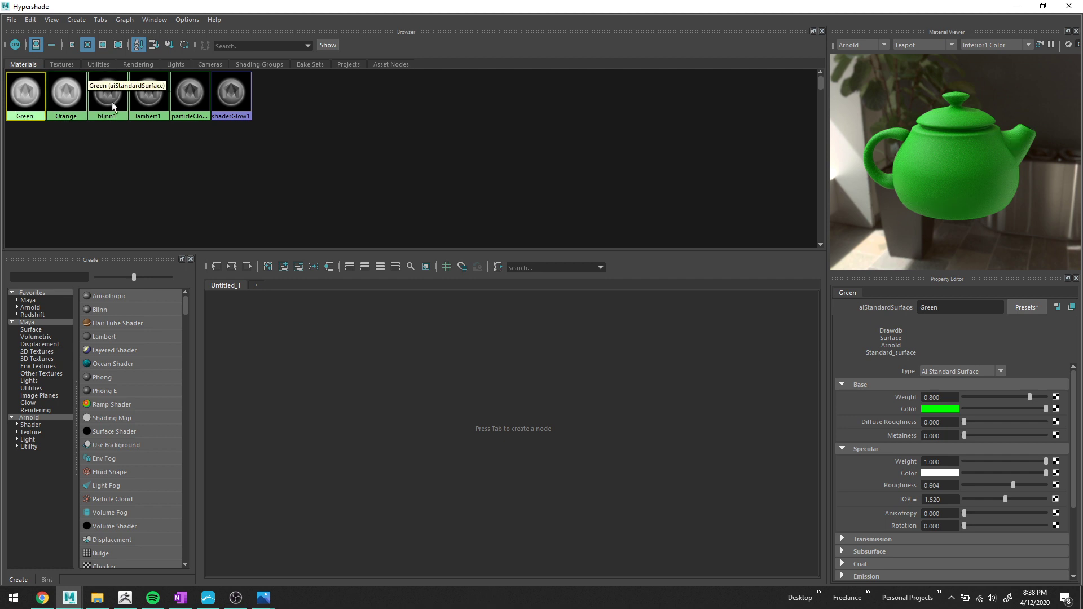
Step: Browse the scene's textures, lights and shading groups in the Hypershade, returning to the materials
click(64, 64)
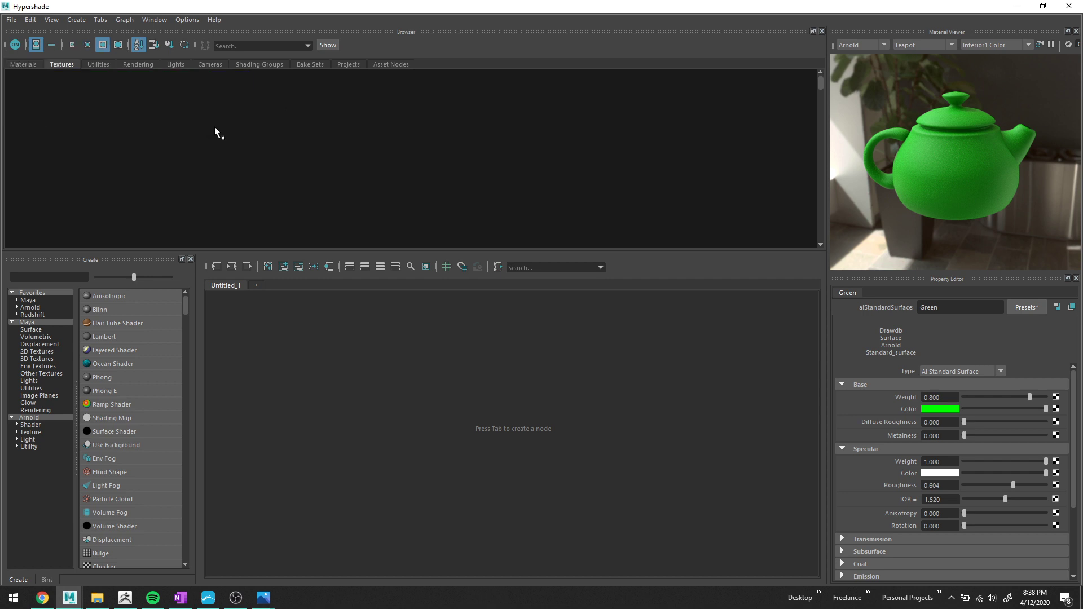
click(178, 70)
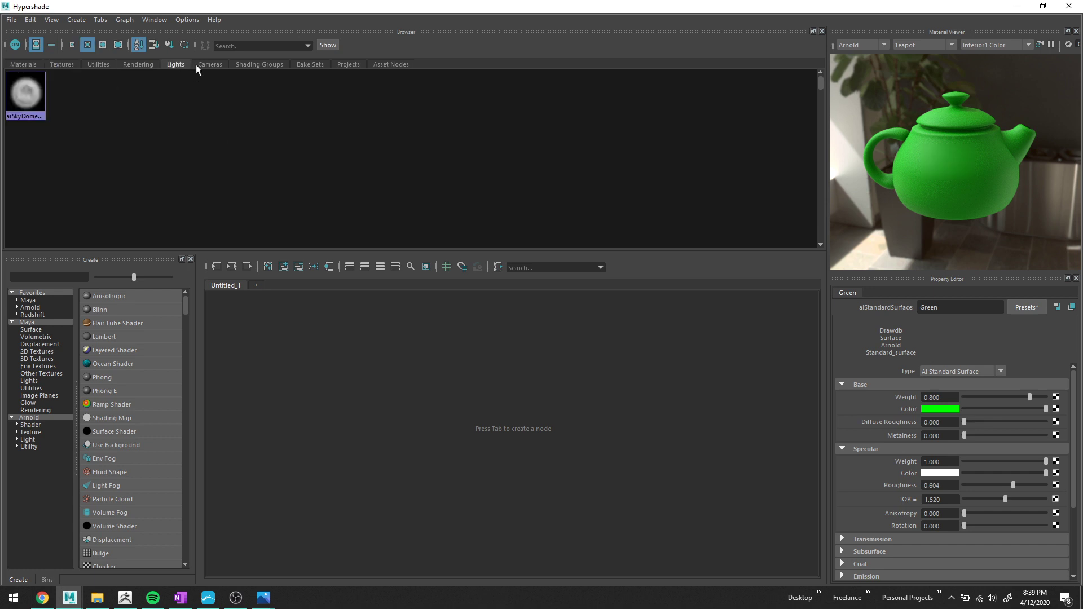
click(251, 64)
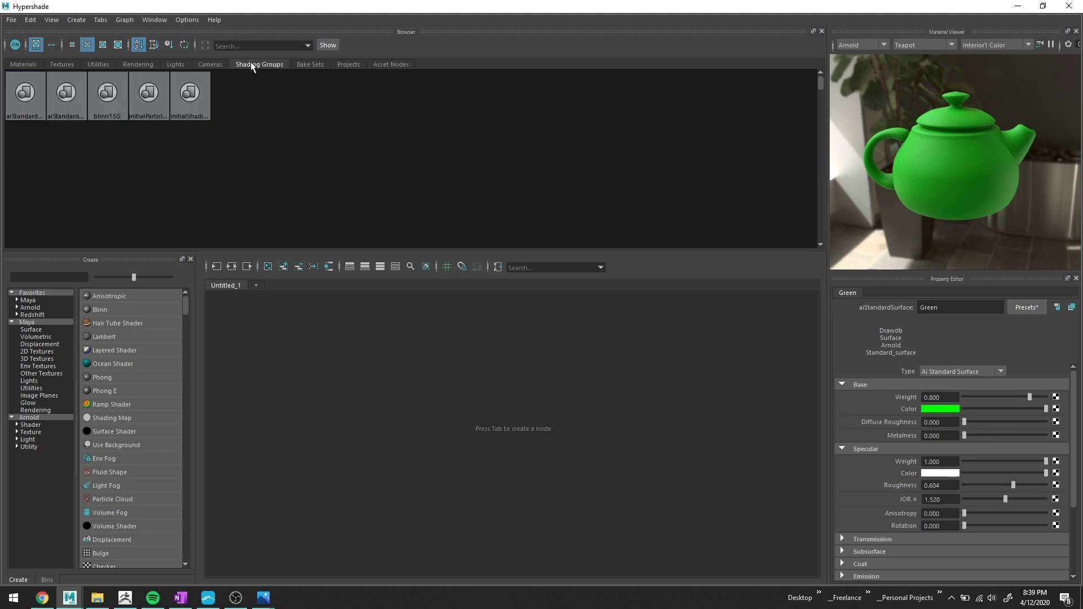
click(26, 64)
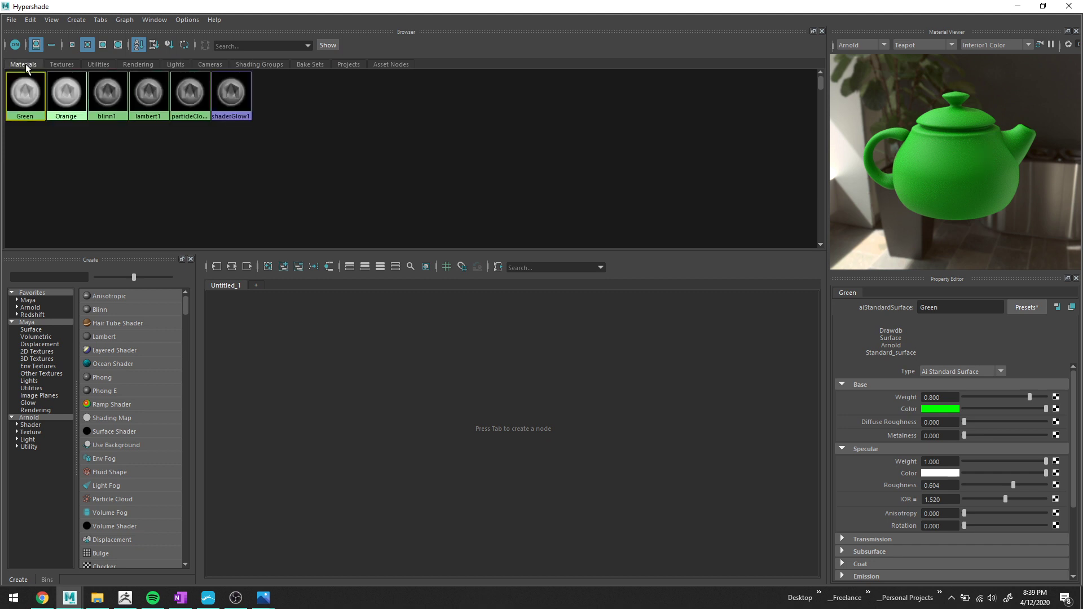
click(41, 74)
Step: Search the node types for "color" in the empty graph, browse the matches and clear the search
key(Tab)
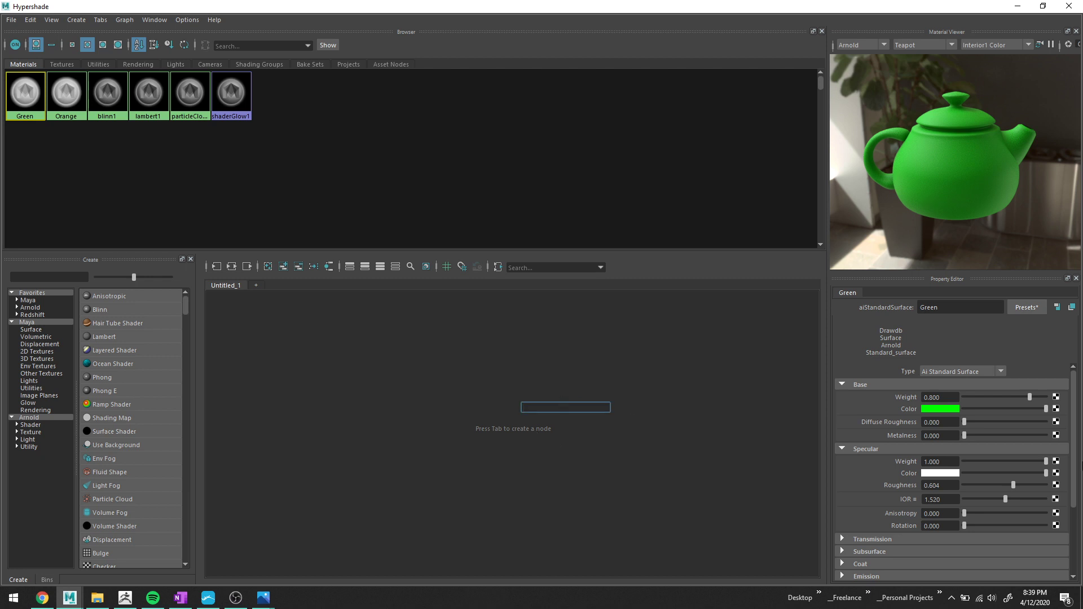
text(color)
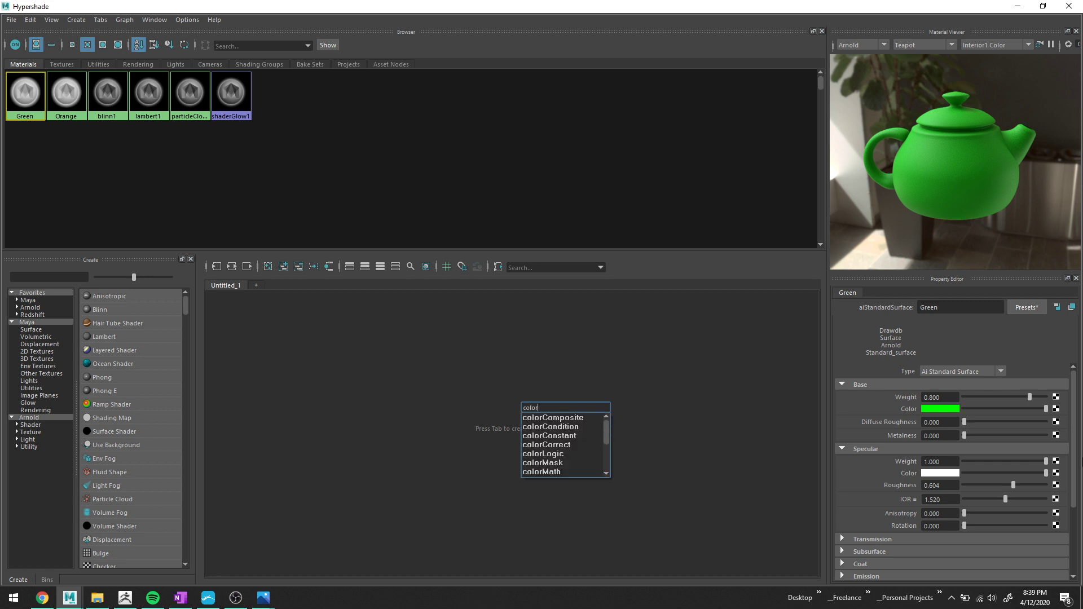
key(Down)
key(Down)
key(Down)
key(Down)
key(Down)
key(Down)
key(Down)
key(Down)
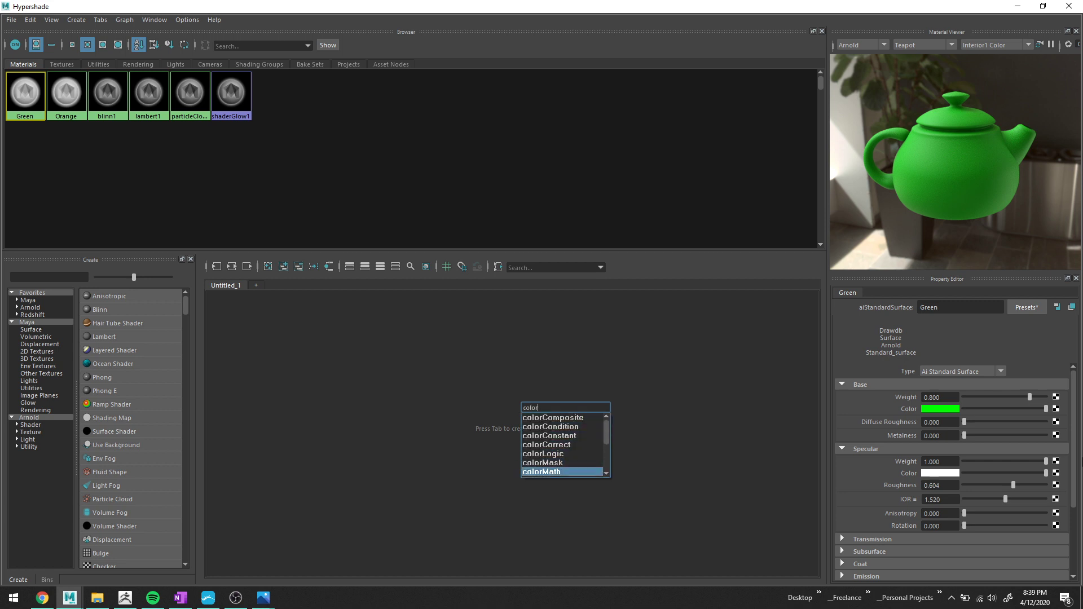
key(Down)
key(Down)
key(Down)
key(Down)
key(Down)
key(Down)
key(Down)
key(Down)
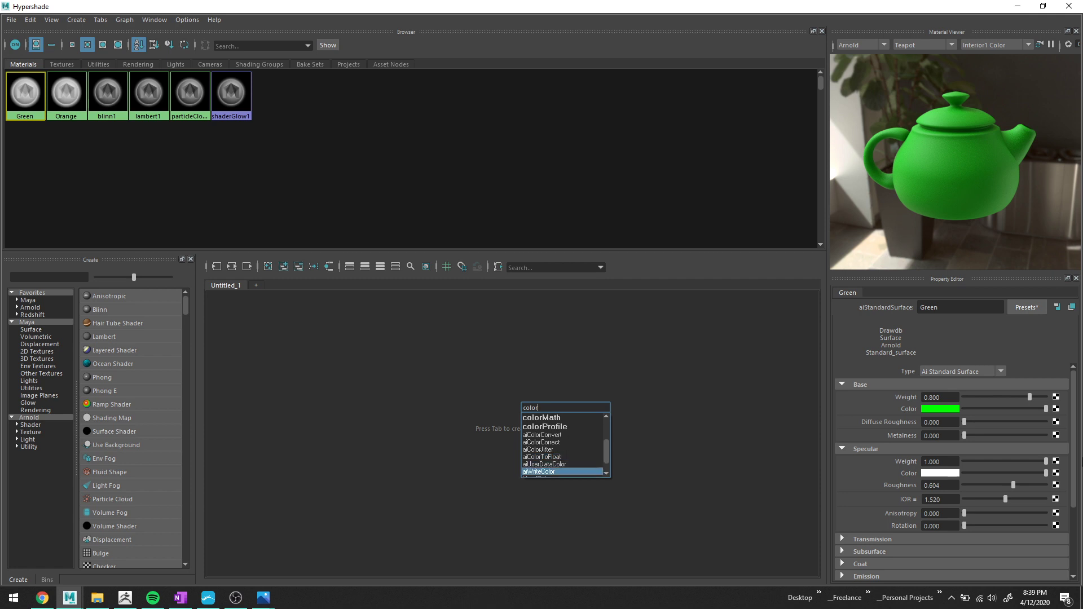
key(BackSpace)
key(BackSpace)
key(BackSpace)
key(BackSpace)
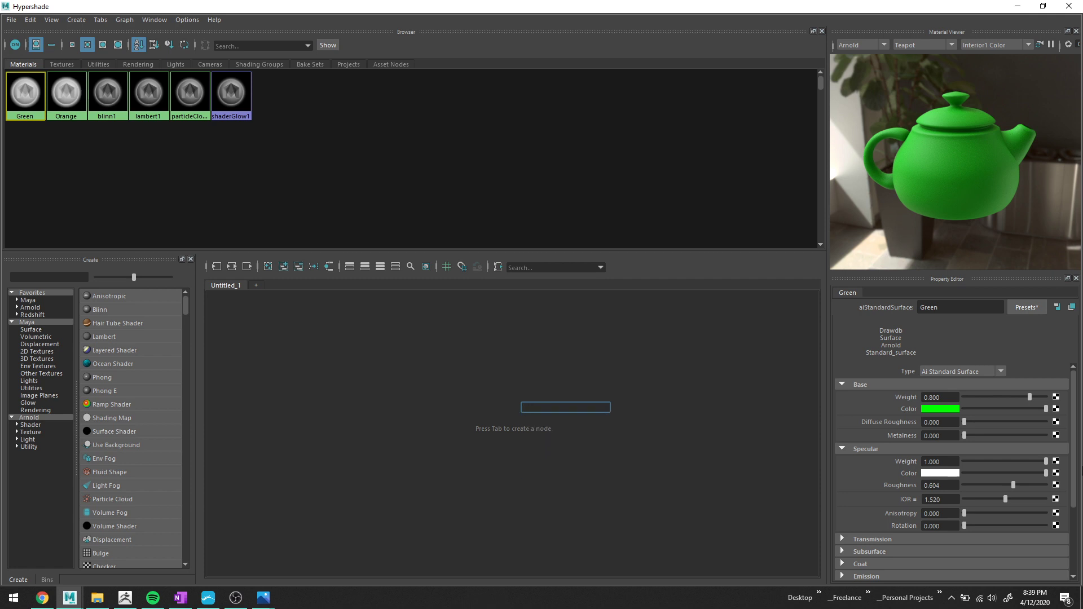
Step: Create an aiMixShader node in the graph
text(mix)
key(Down)
key(Return)
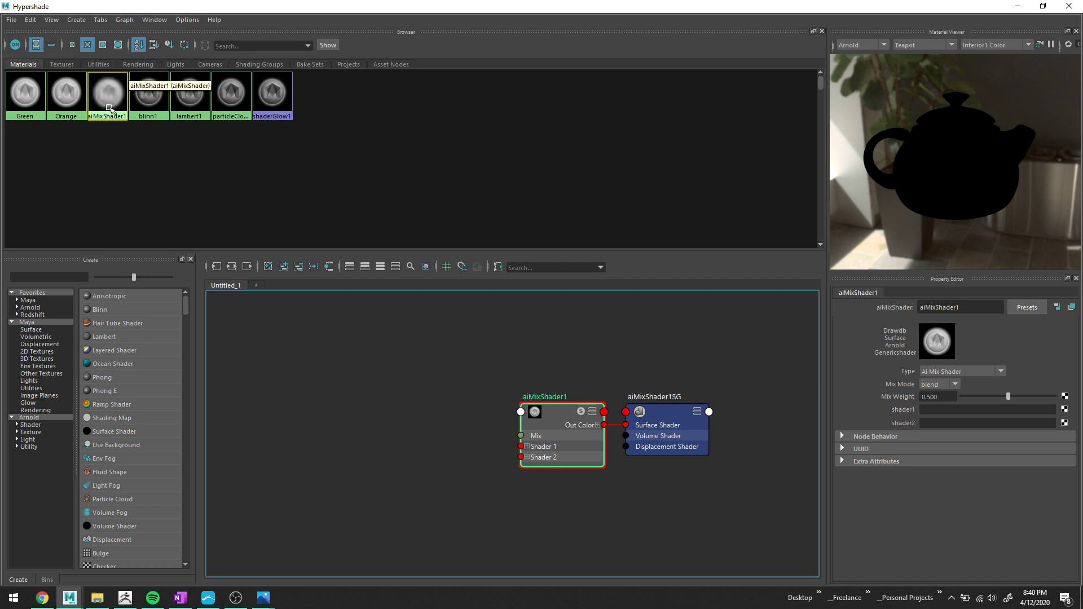
Step: Assign the Orange material to shader1 and the Green material to shader2 of aiMixShader1
middle_drag(110, 108, 796, 353)
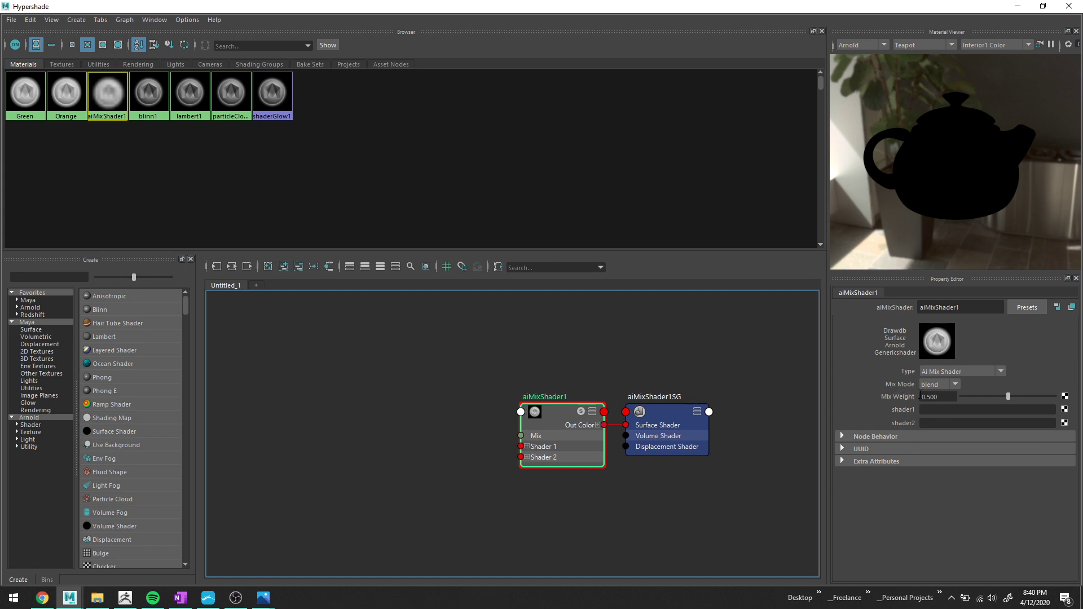
click(68, 96)
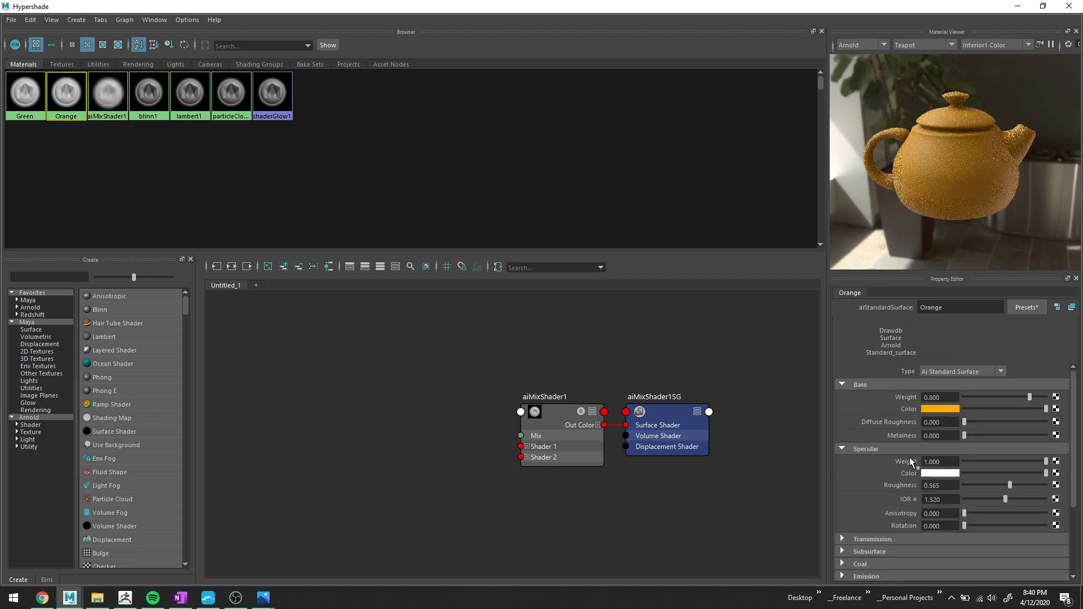
scroll(862, 512, down, 3)
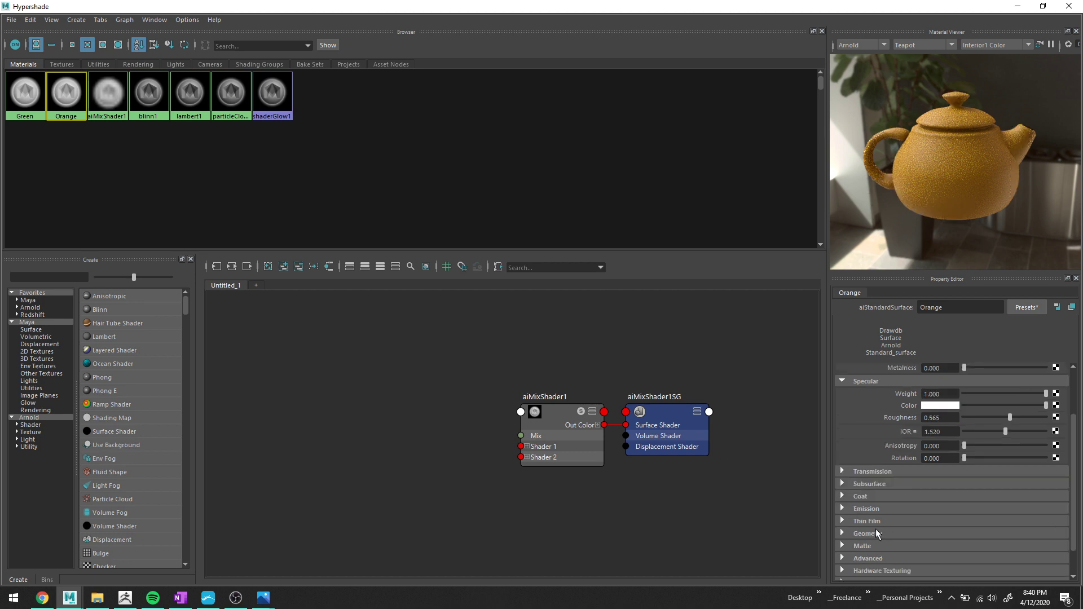
click(107, 93)
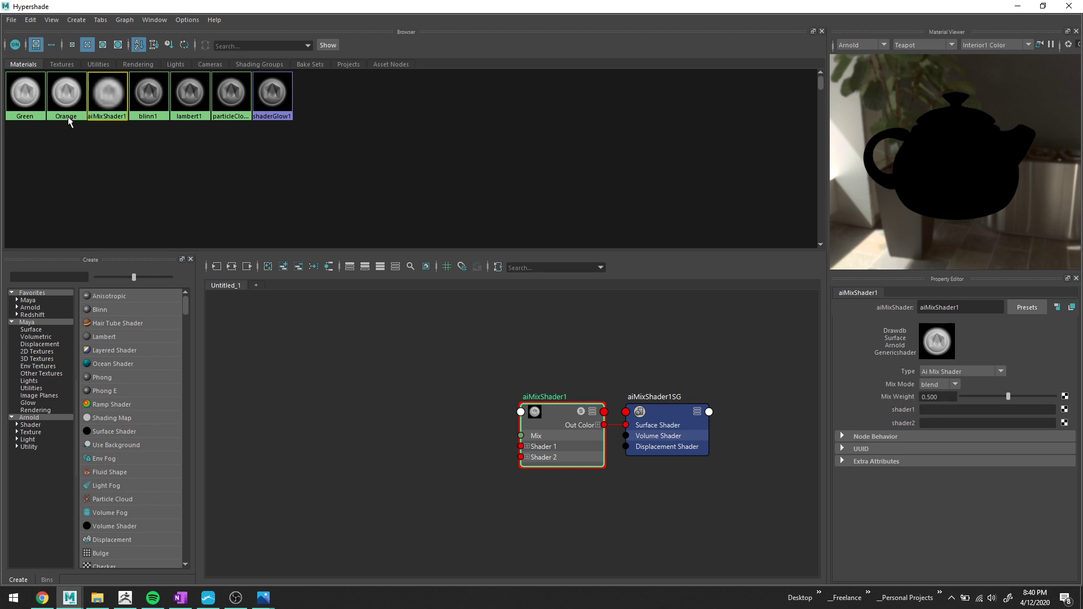
middle_drag(62, 106, 59, 84)
key(Escape)
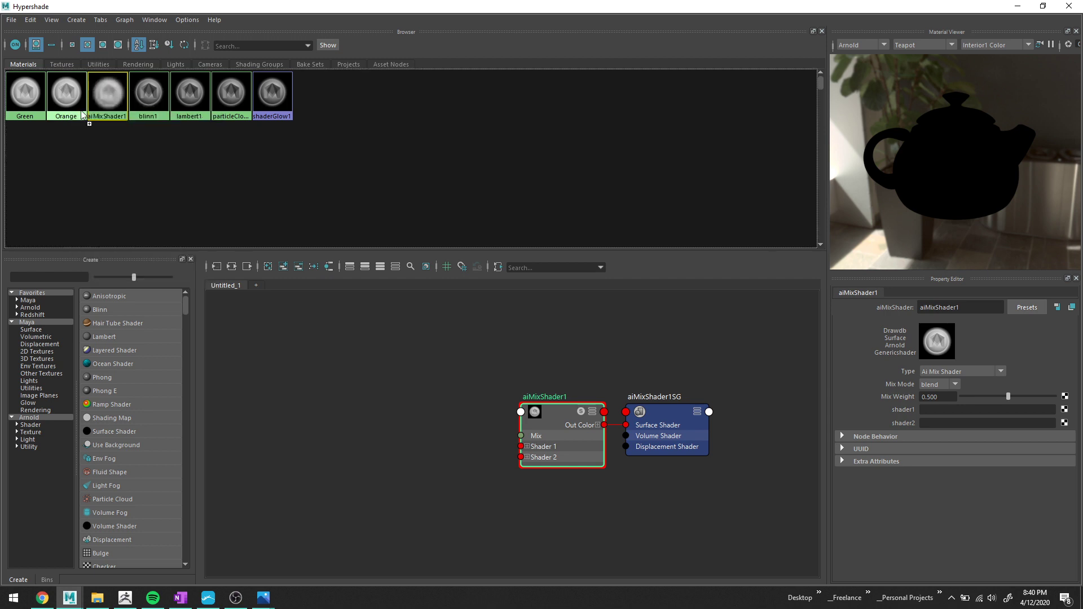
middle_drag(848, 415, 893, 408)
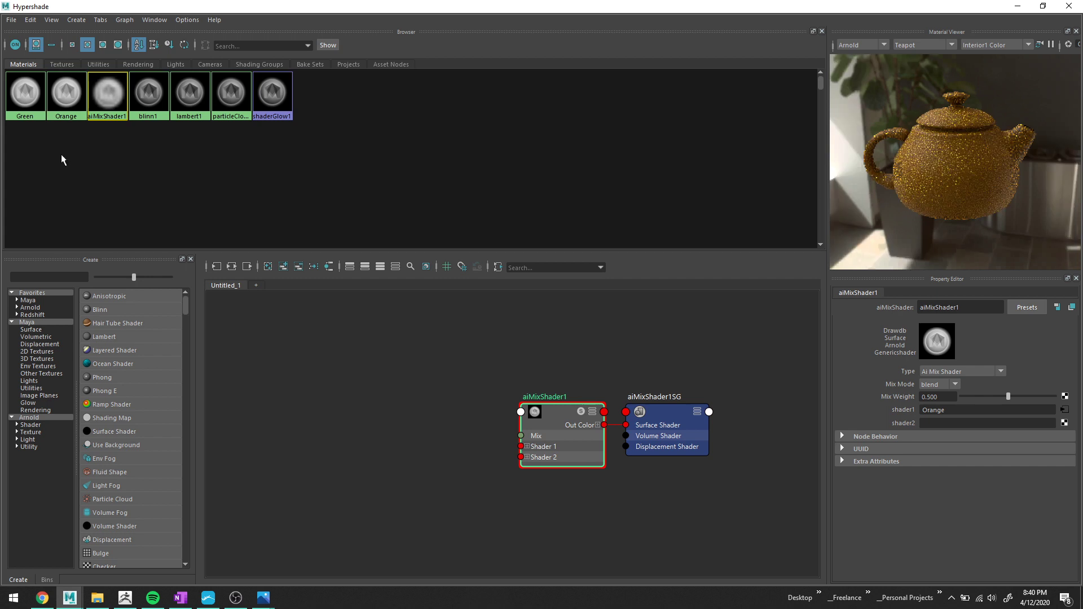
middle_drag(29, 114, 906, 421)
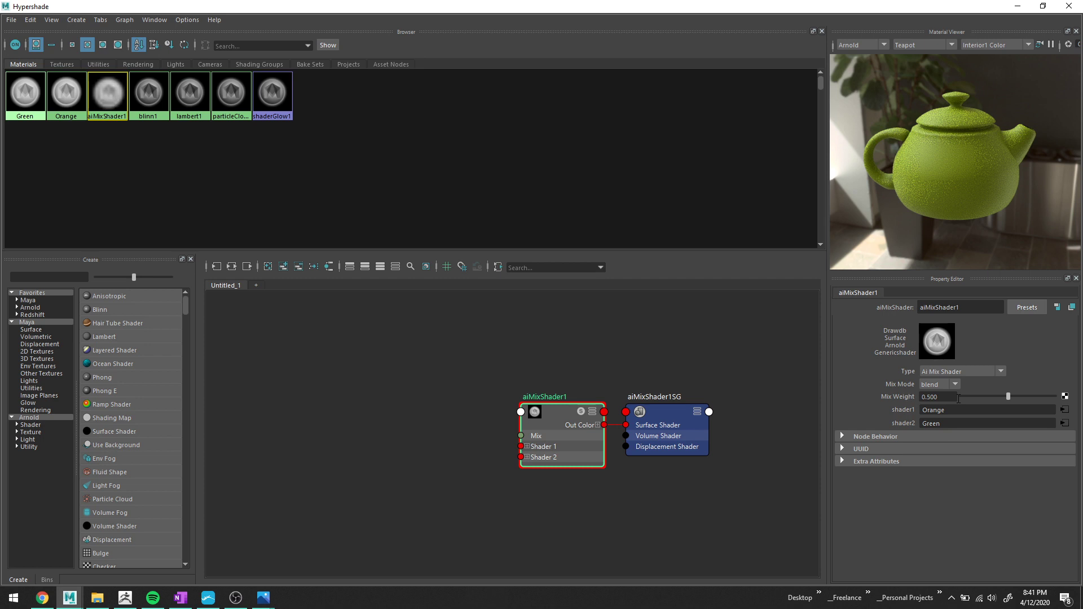
Step: Try the mix shader's Mix Weight at 0, 1 and about 0.4 to compare the blend between the two materials
drag(1008, 397, 930, 405)
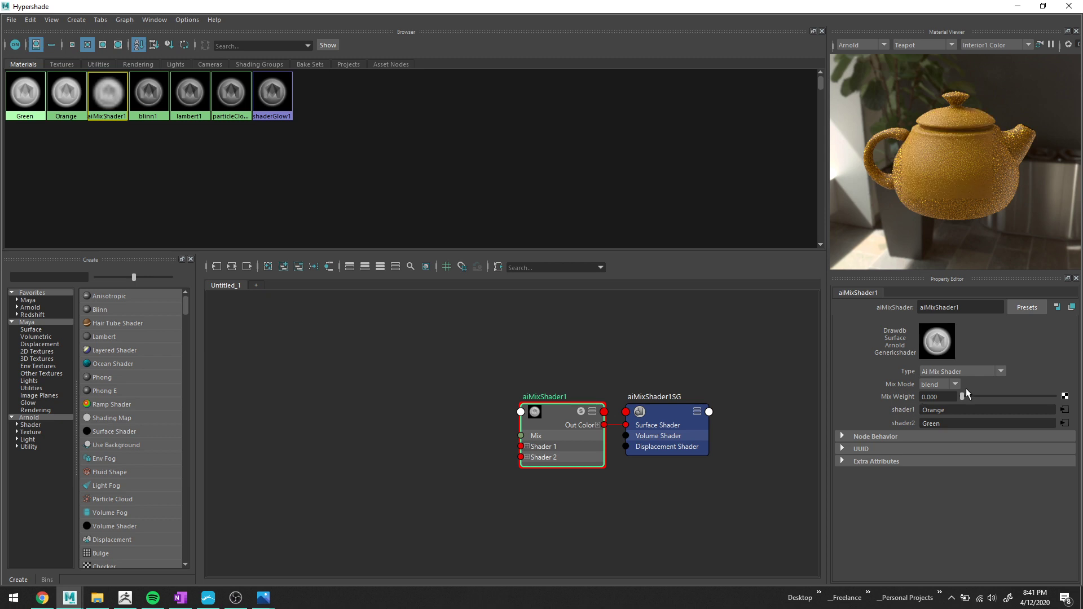
drag(960, 399, 1081, 390)
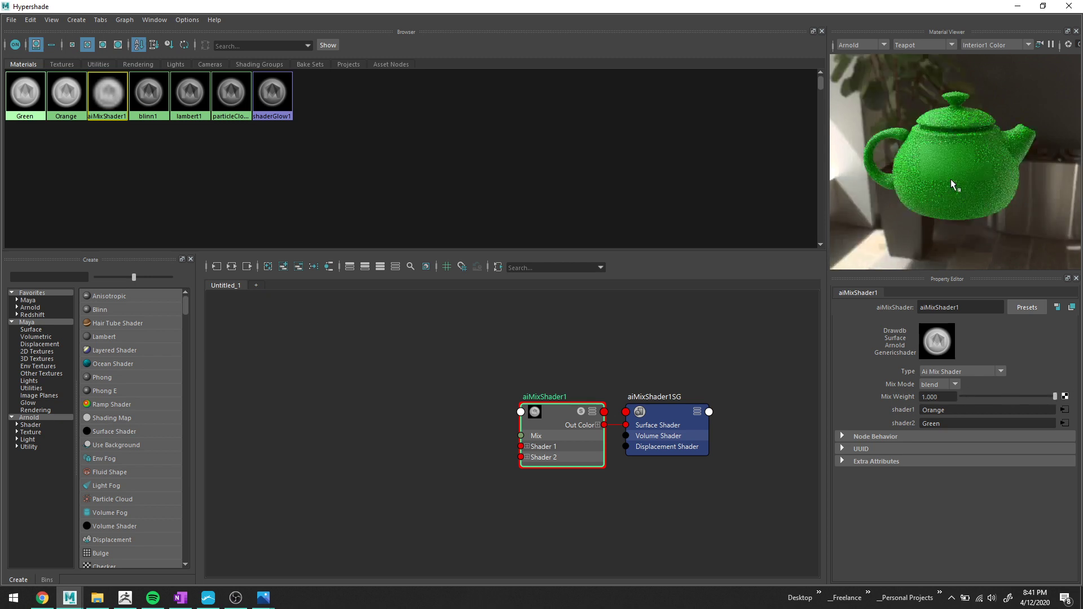
click(996, 396)
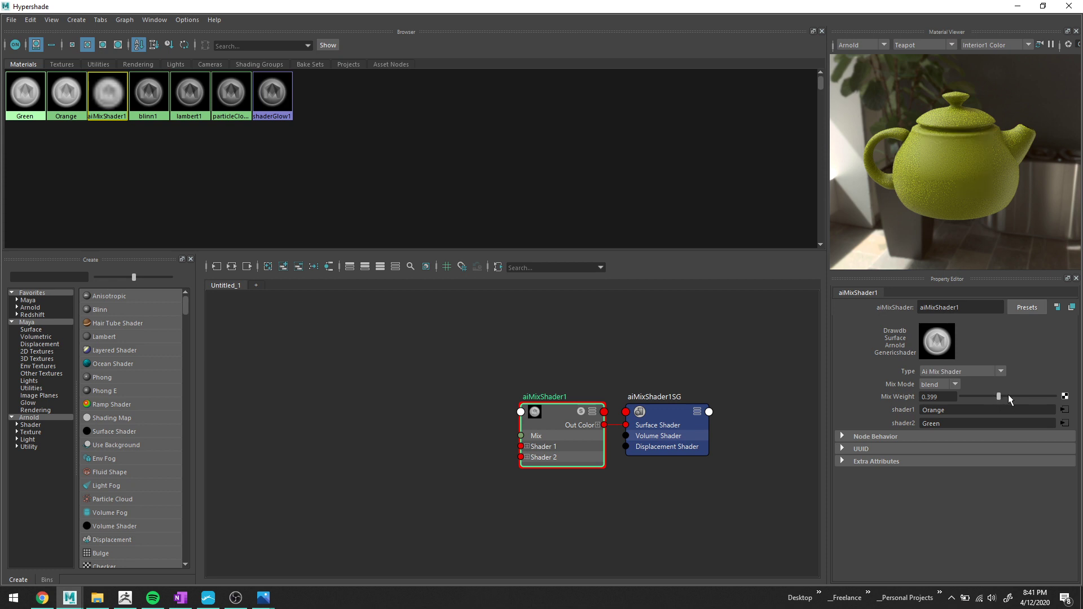
drag(984, 396, 918, 394)
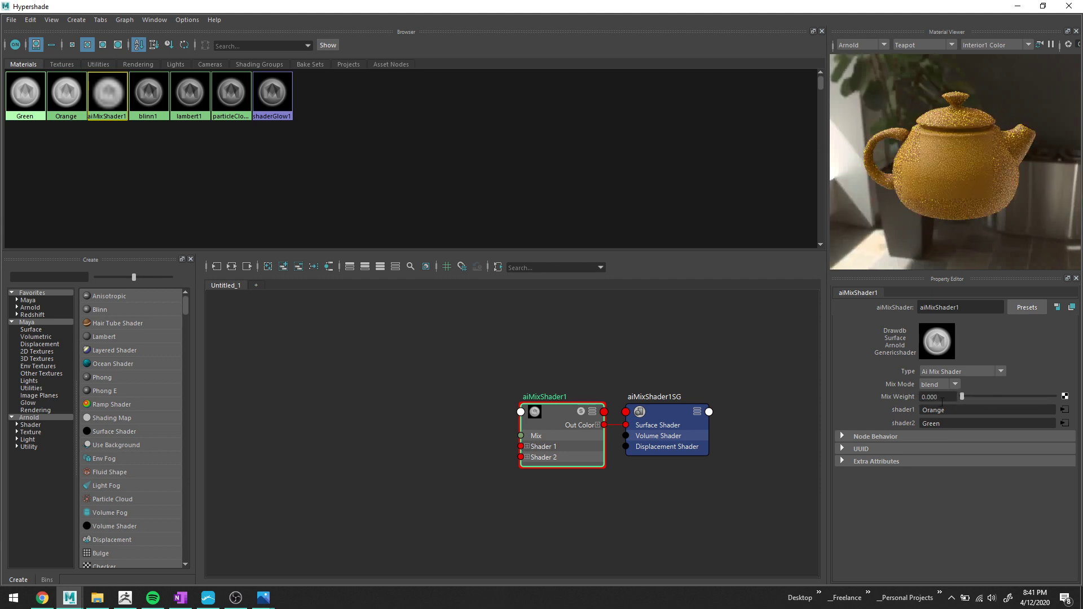
drag(961, 396, 1074, 389)
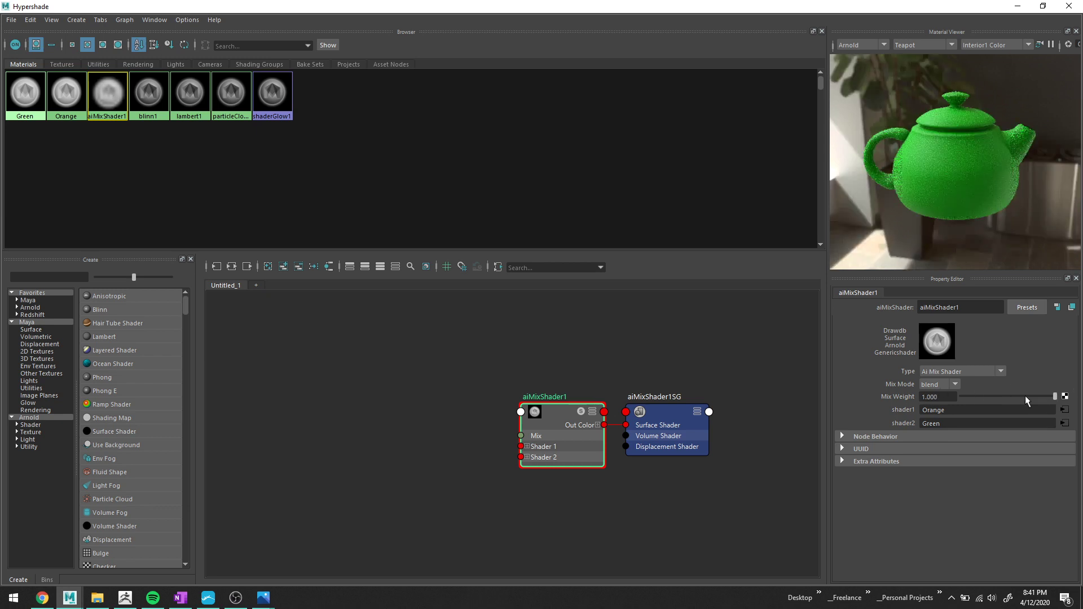
Step: Map a Checker texture to the mix shader's Mix Weight, try a grey Color 1 and restore it to white
click(1065, 396)
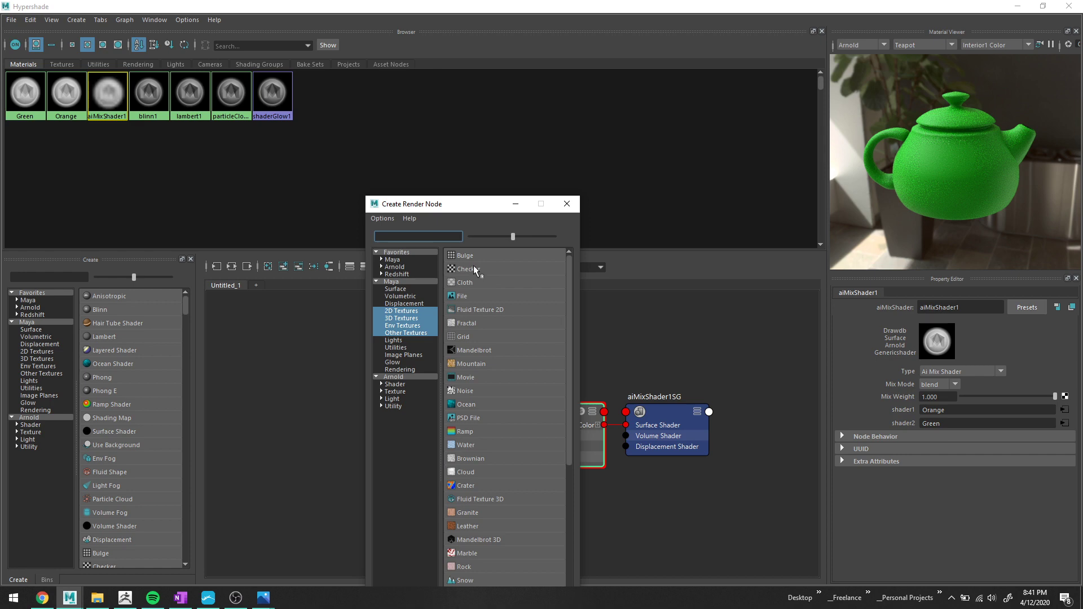
click(473, 269)
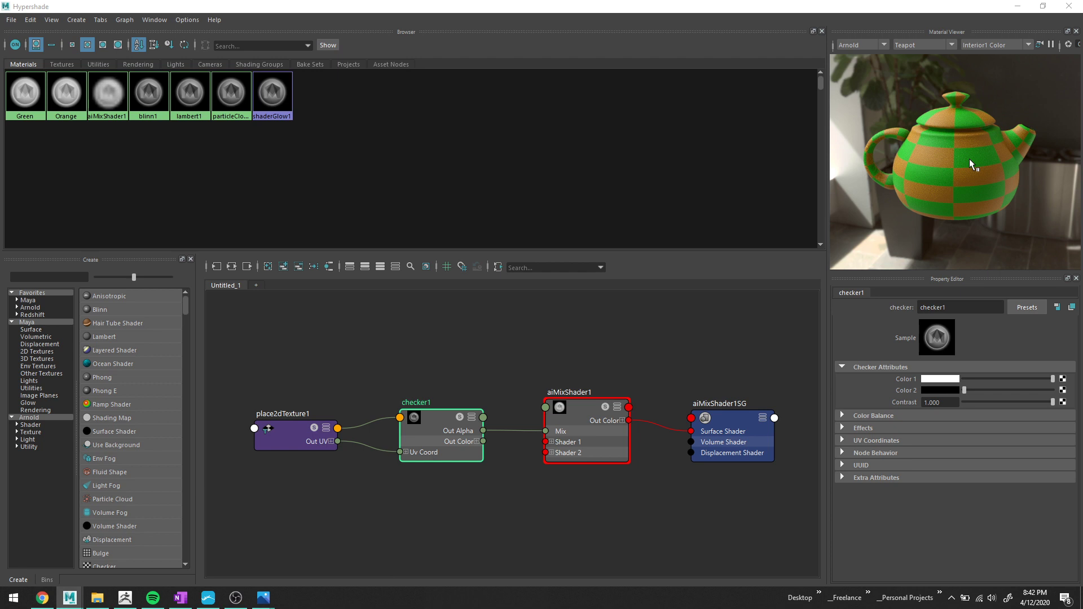
drag(1052, 379, 1002, 379)
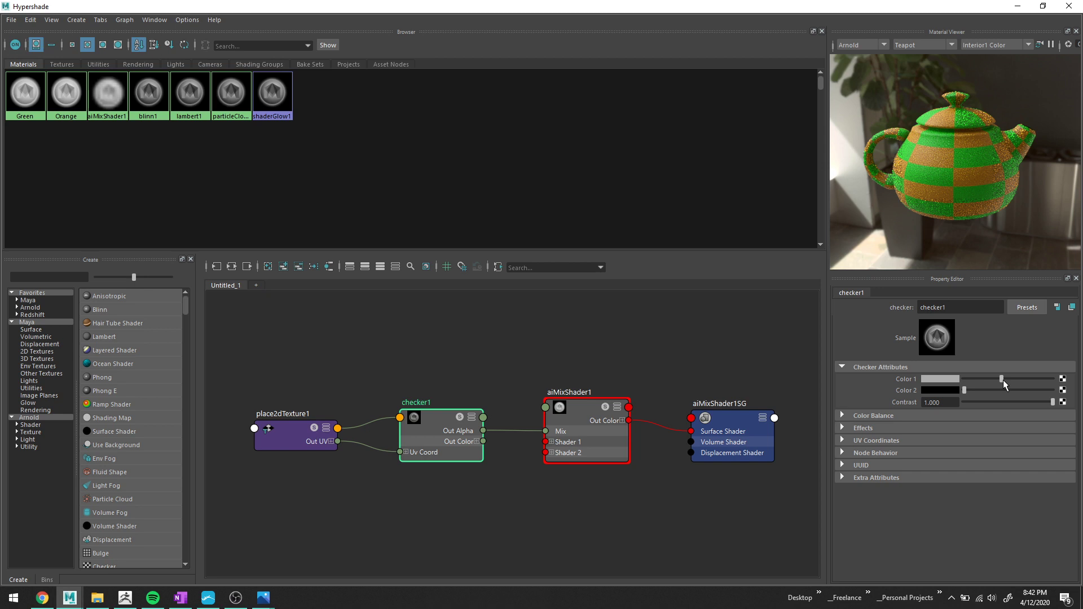
drag(1003, 380, 1053, 379)
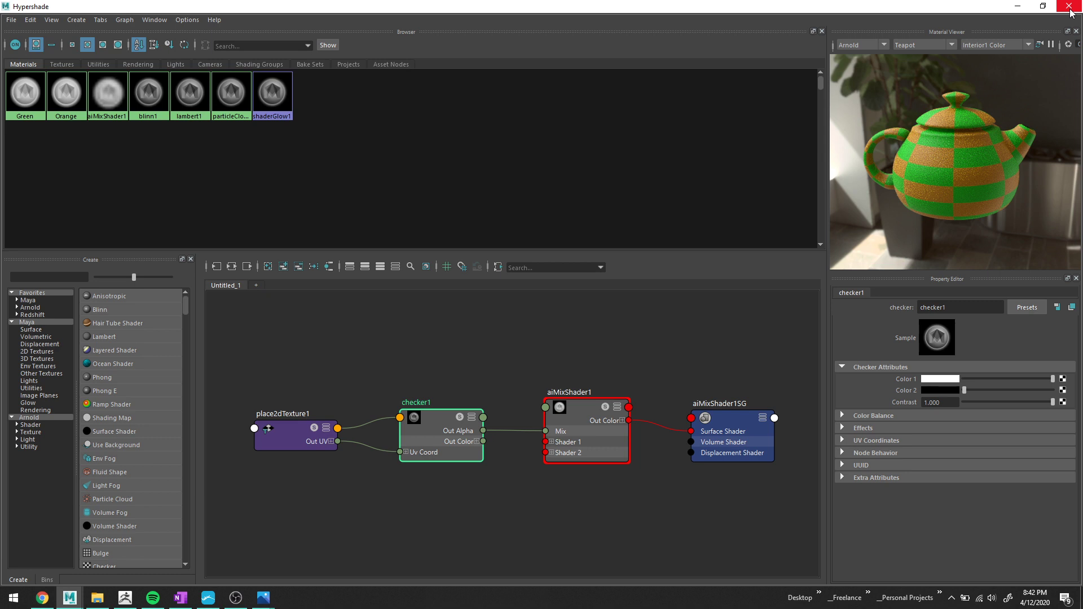
Step: Rename the mix shader to Mix_CornerScratch and close the Hypershade
text(TempMi)
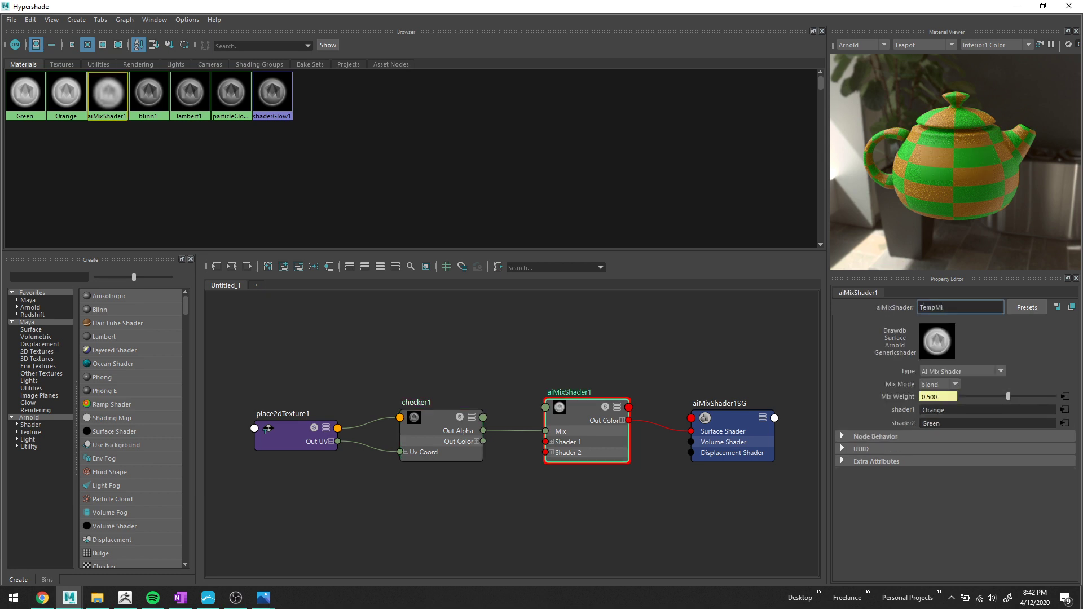
key(ctrl+a)
text(Mix_CornerScratch)
key(Return)
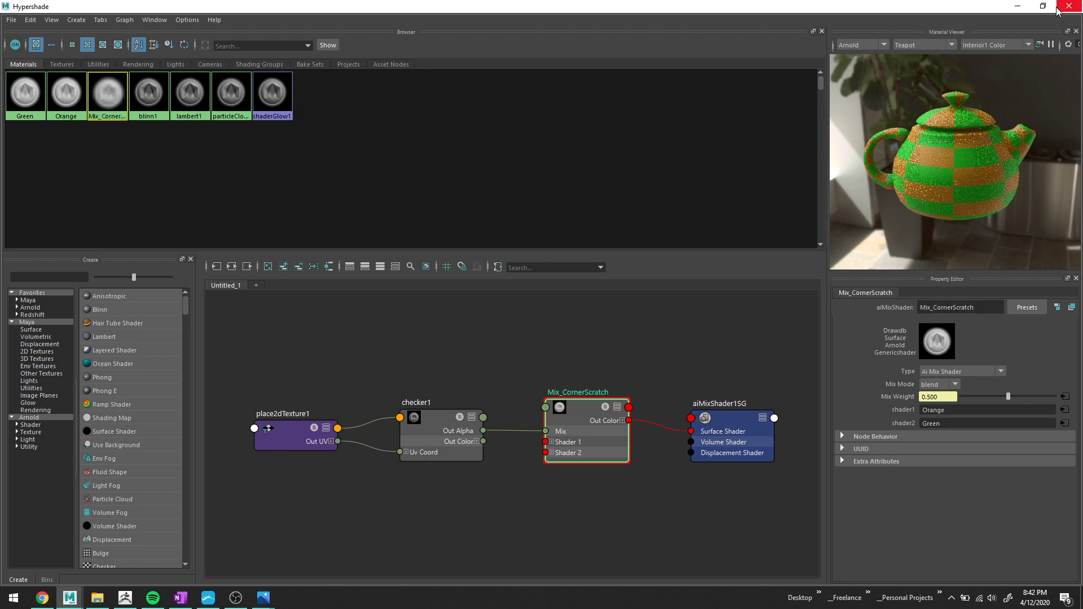
click(1066, 6)
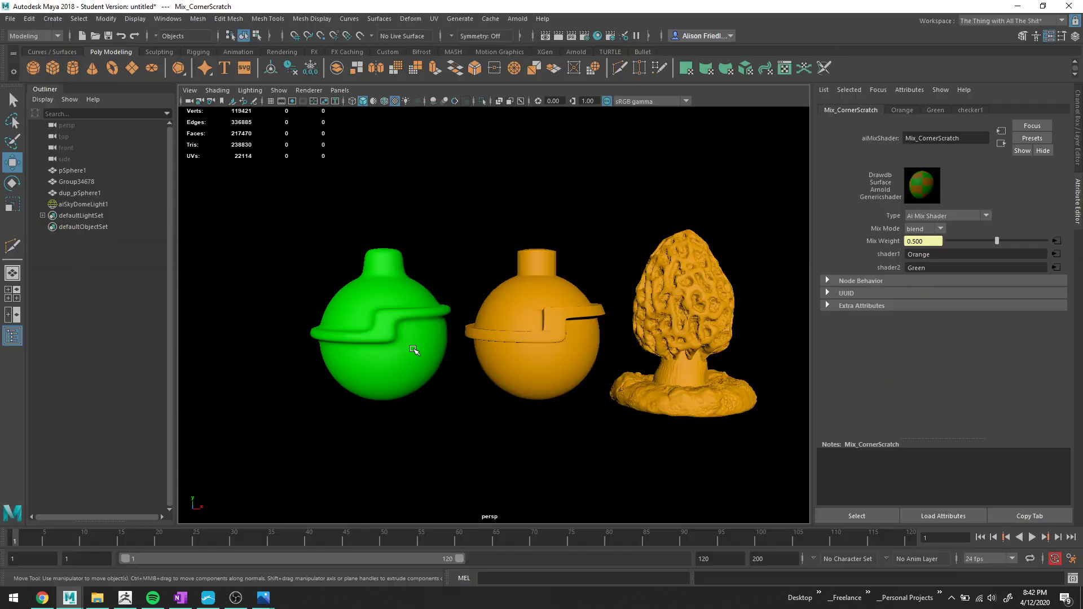
Step: Assign the Mix_CornerScratch material to all three models and show its attributes
drag(266, 244, 809, 420)
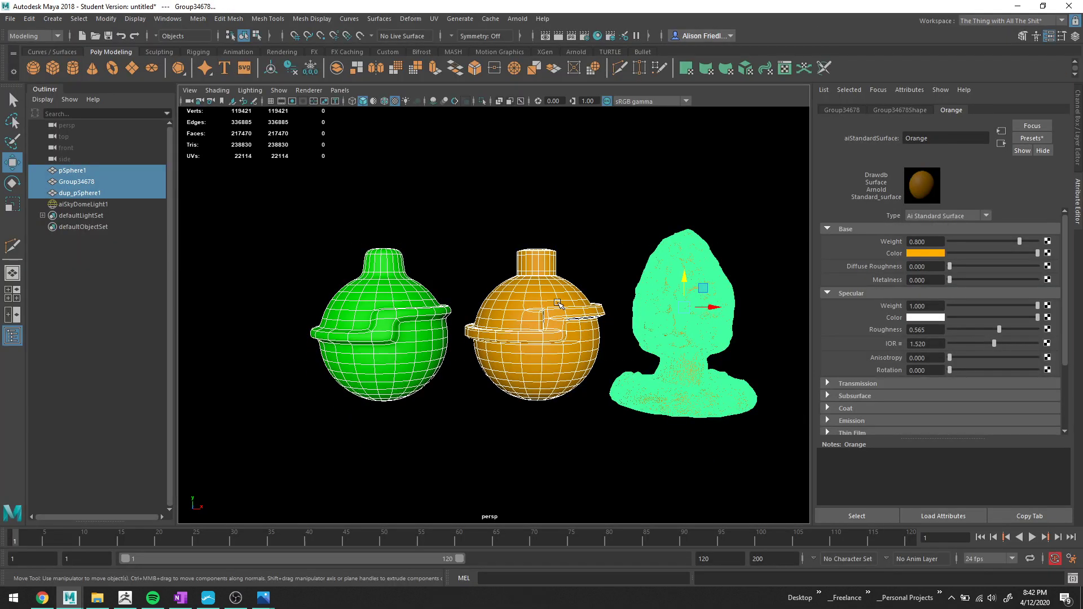
right_drag(557, 286, 656, 539)
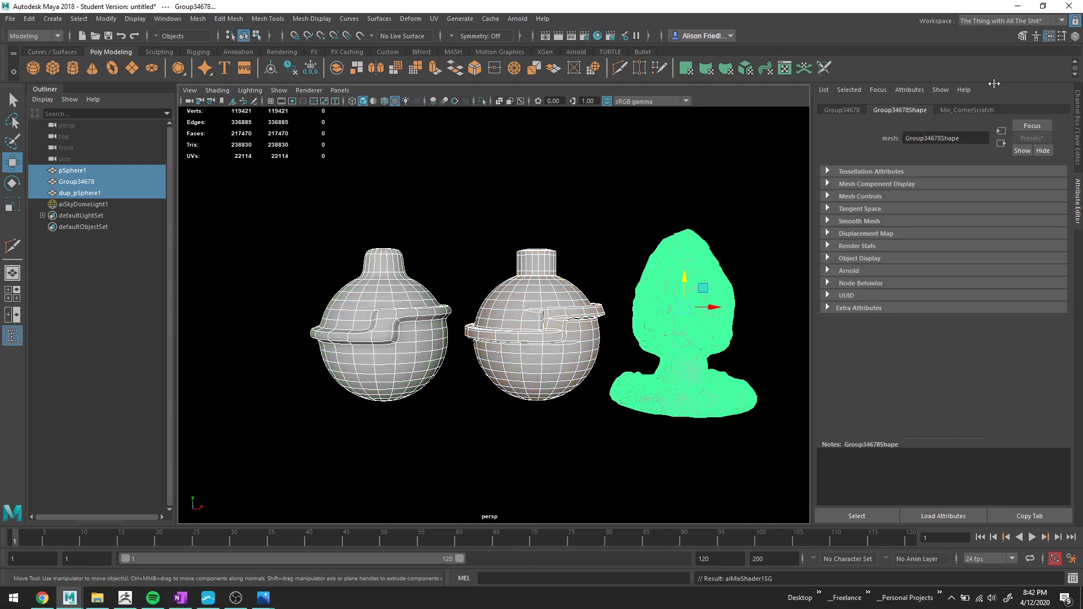
click(967, 110)
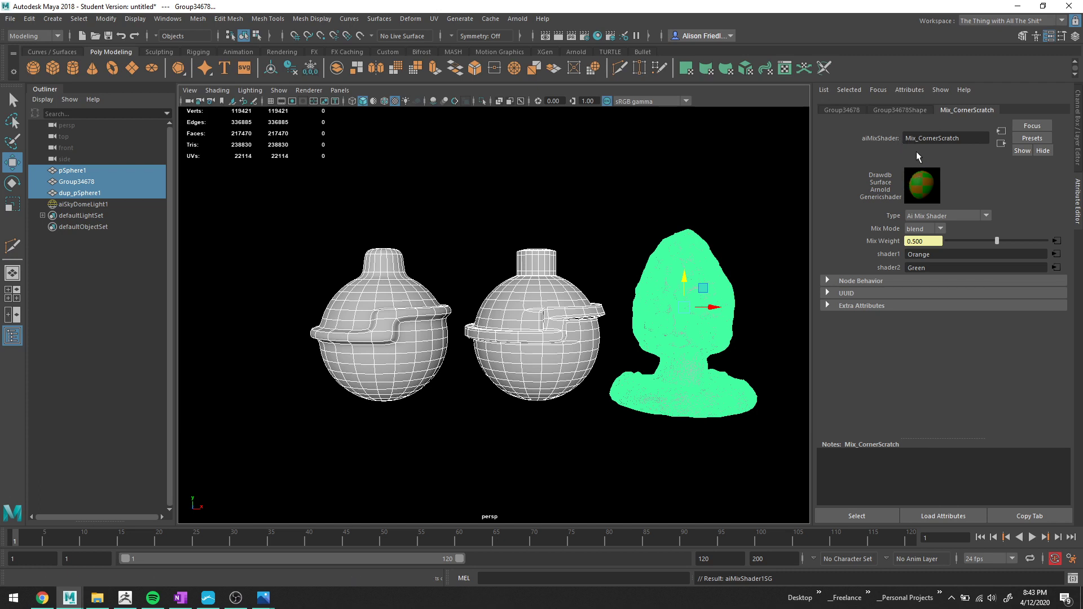
Step: Open the Arnold RenderView and render the three models with the checker-mixed material
click(517, 18)
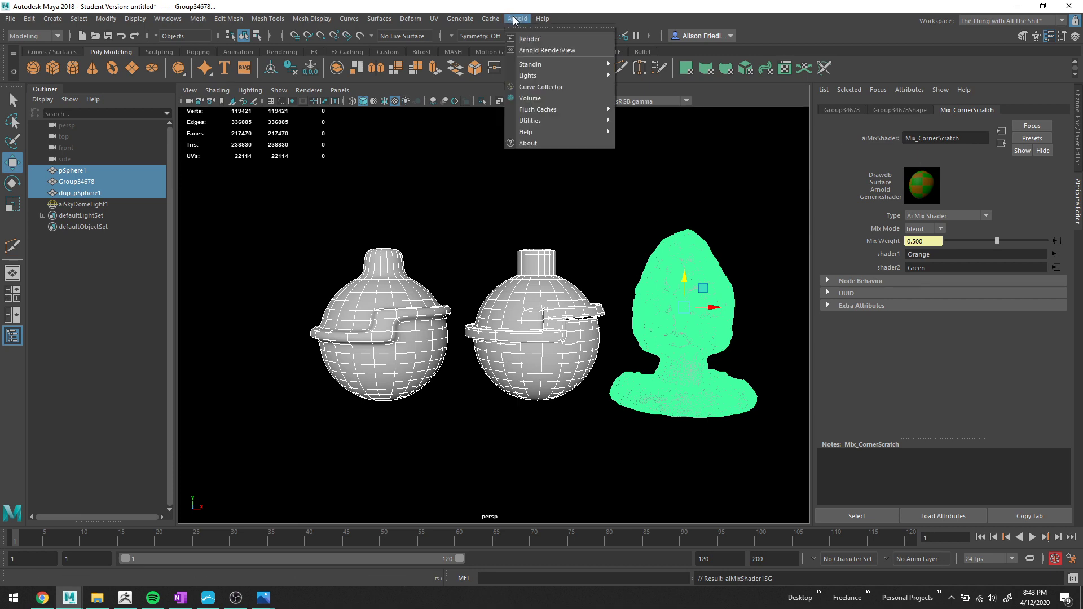
click(527, 51)
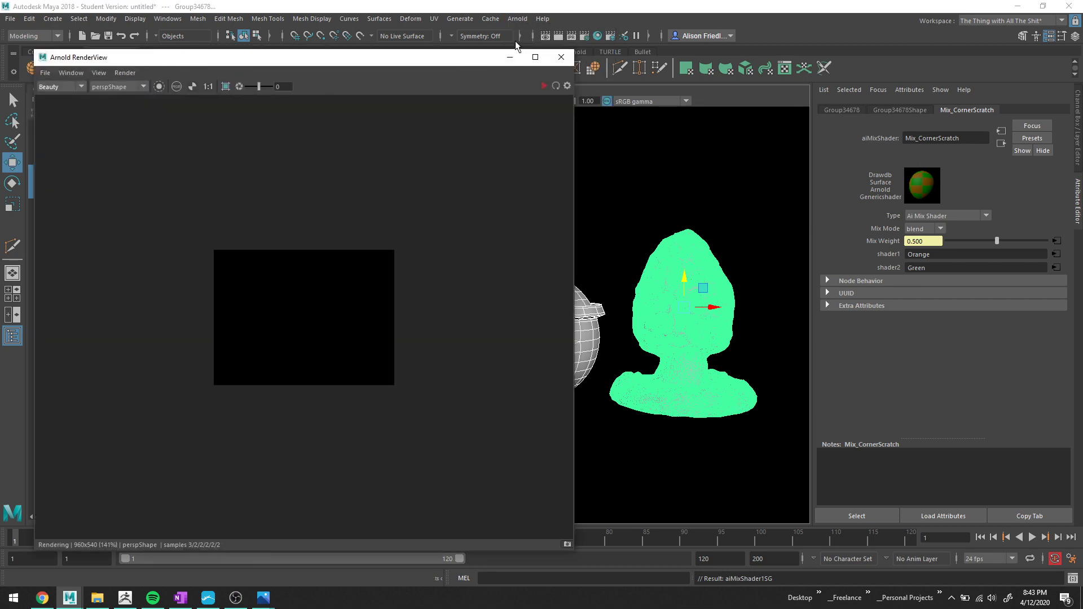
click(543, 84)
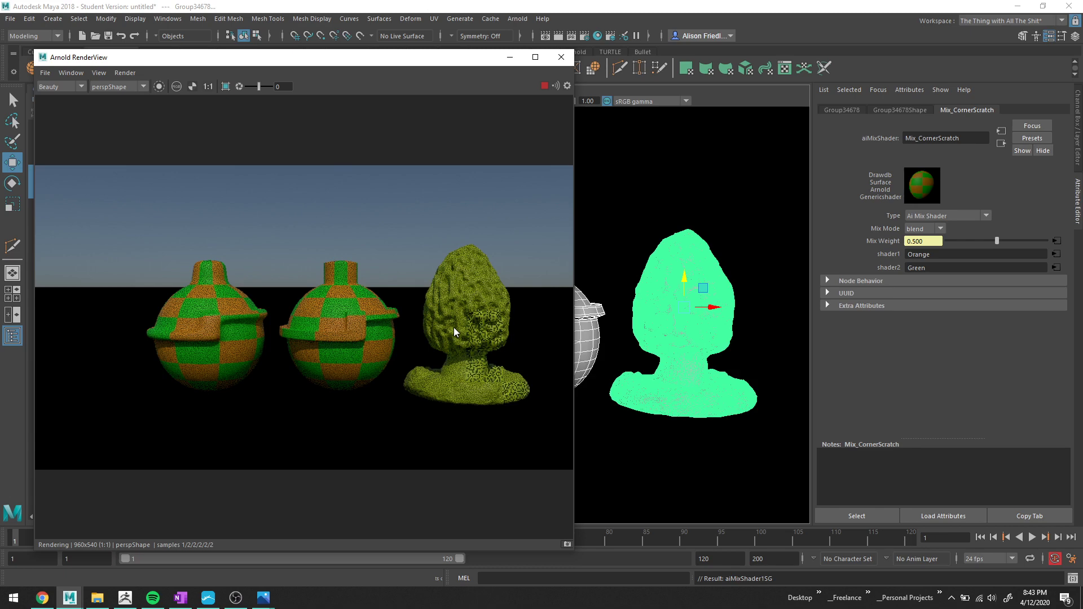
scroll(454, 328, up, 1)
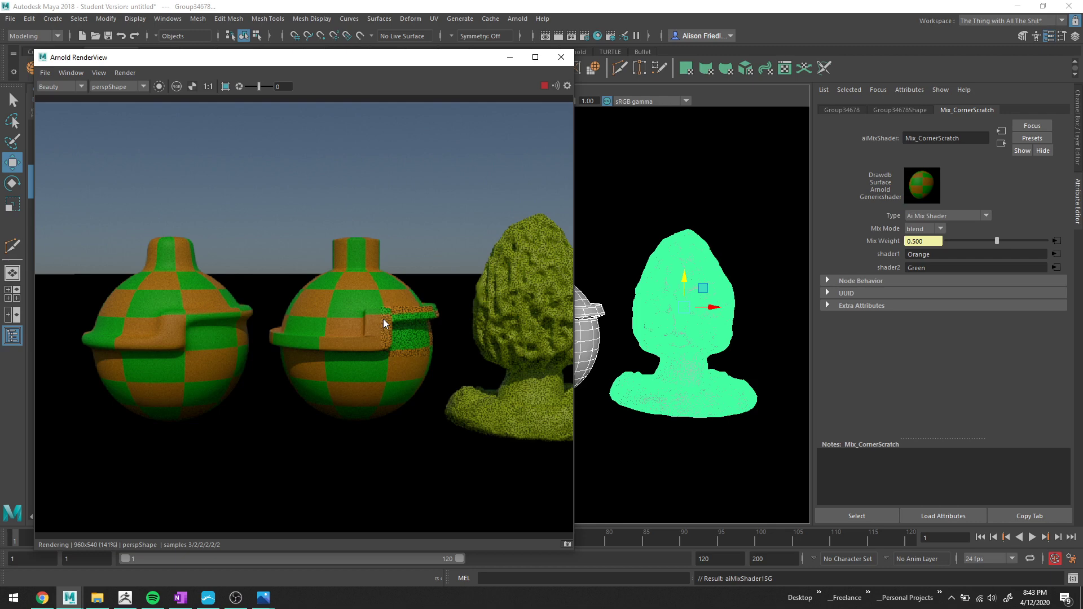
Step: Limit the render to a region around the mushroom and return the mushroom mesh to object mode
drag(439, 216, 575, 419)
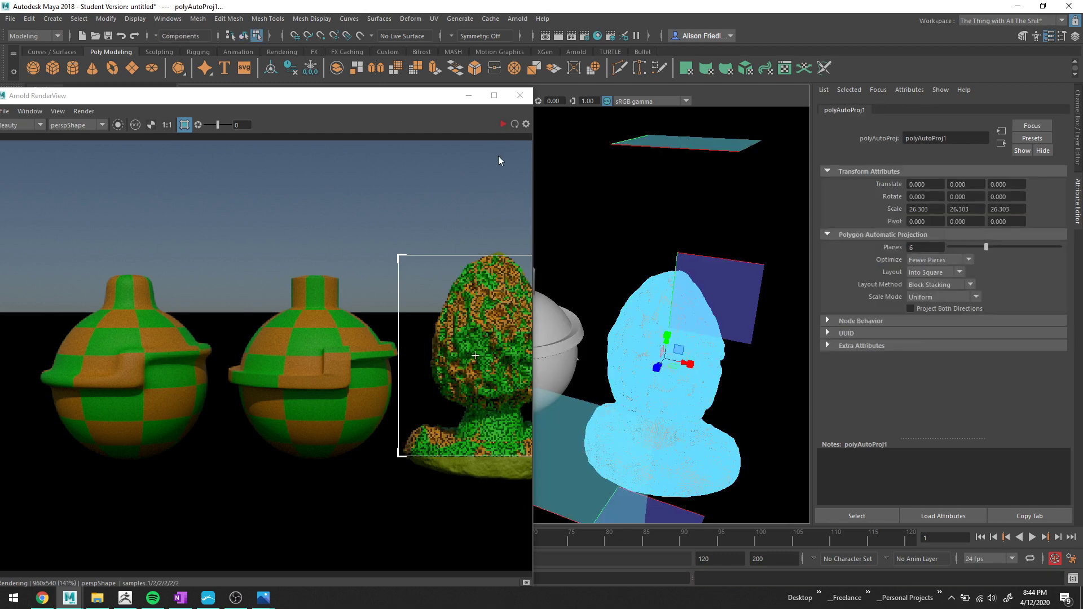
click(501, 123)
right_drag(675, 286, 699, 270)
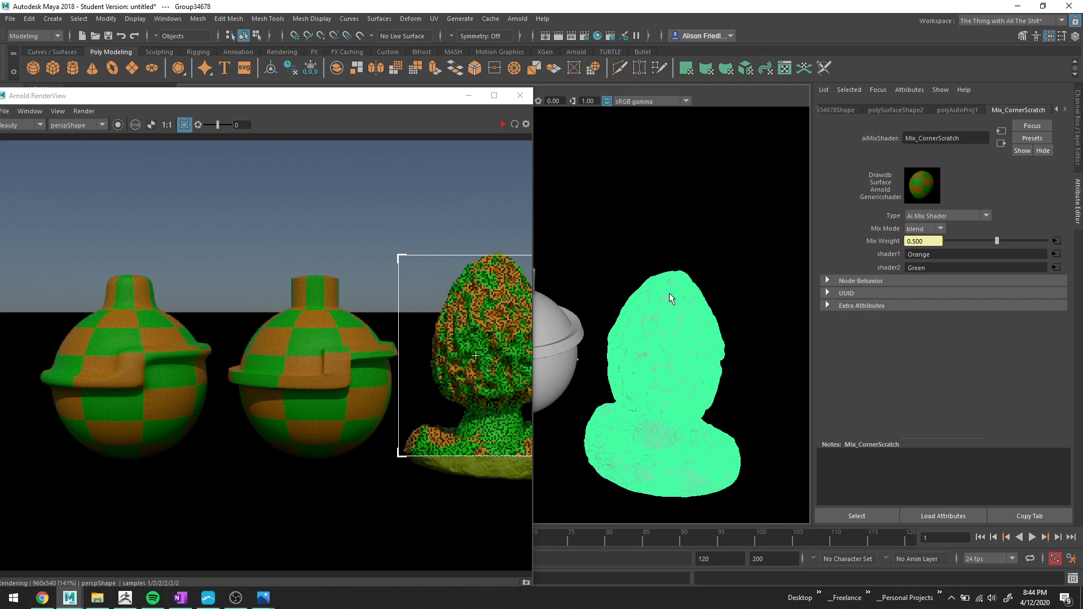
Step: Render the mushroom region, enlarge the region to include the mushroom's base and render it again
click(499, 124)
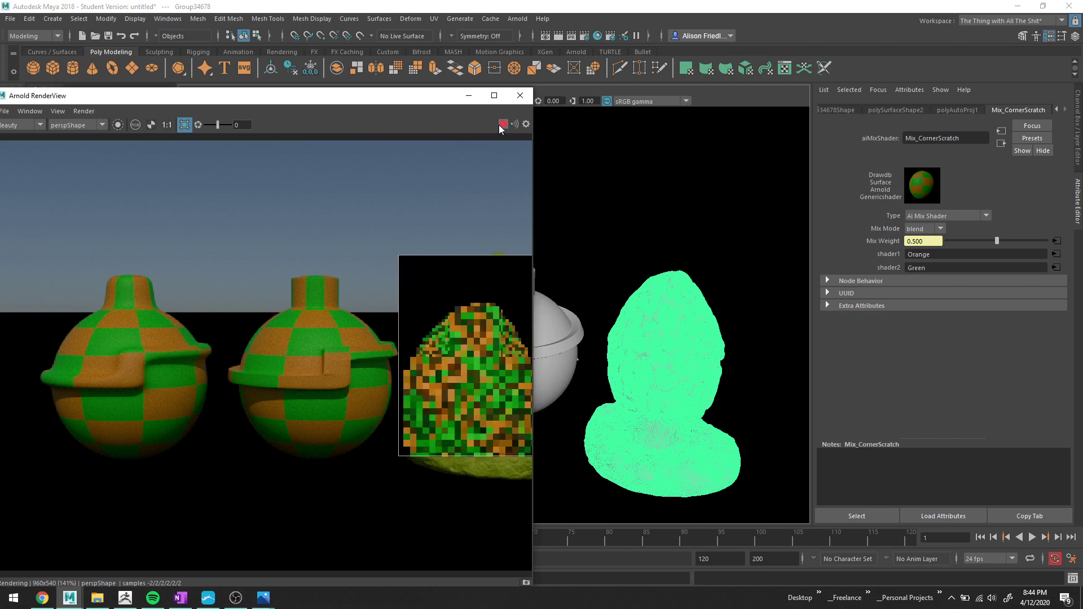
click(500, 124)
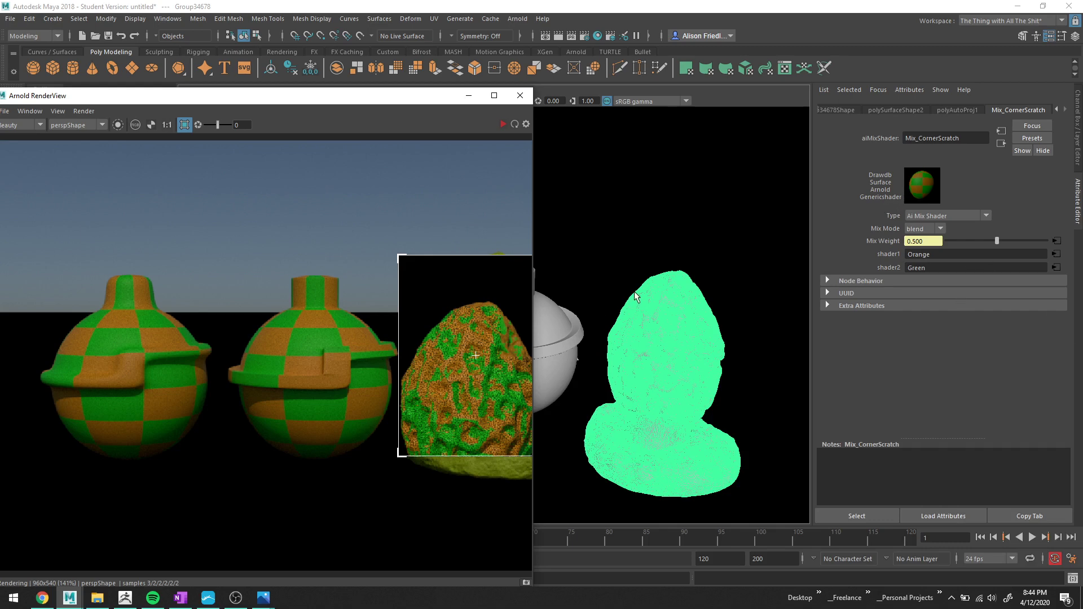
drag(401, 457, 375, 542)
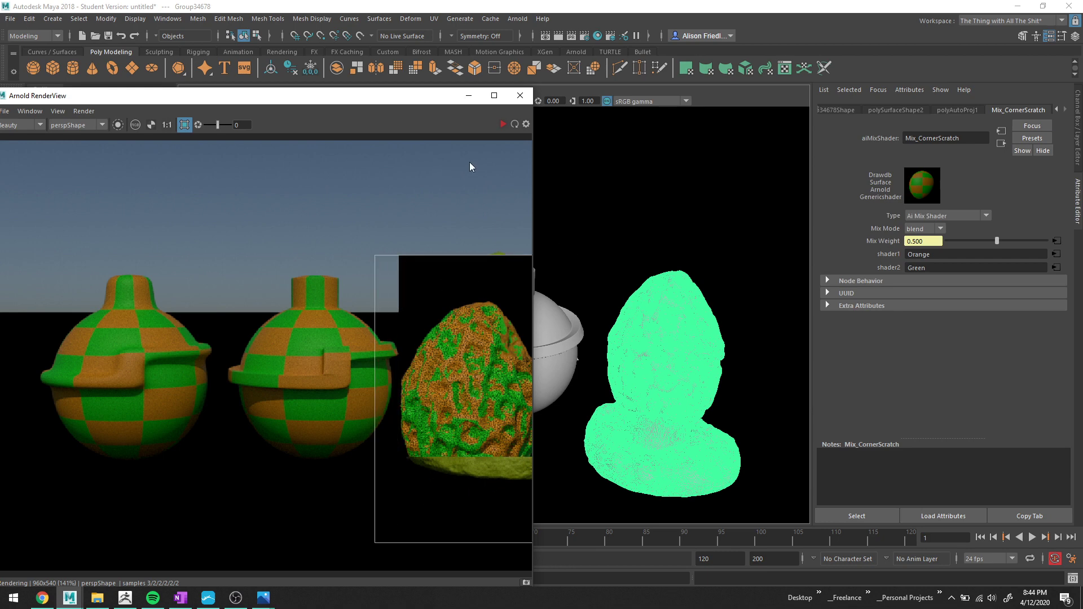
click(500, 124)
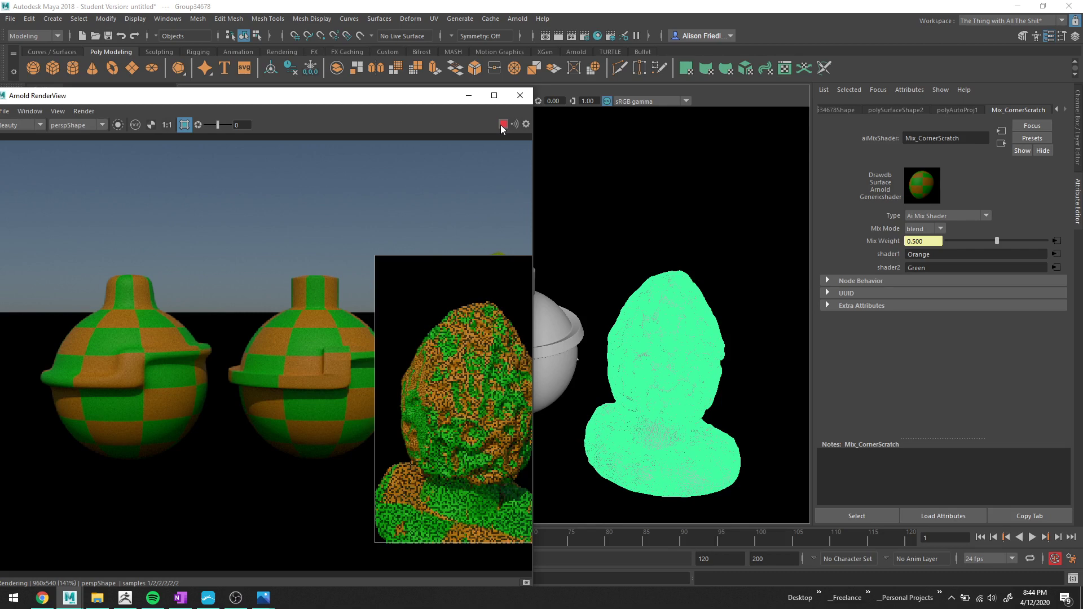
Step: Turn off the render region and render the full view of all three models from a new angle
alt+middle_drag(631, 370, 658, 295)
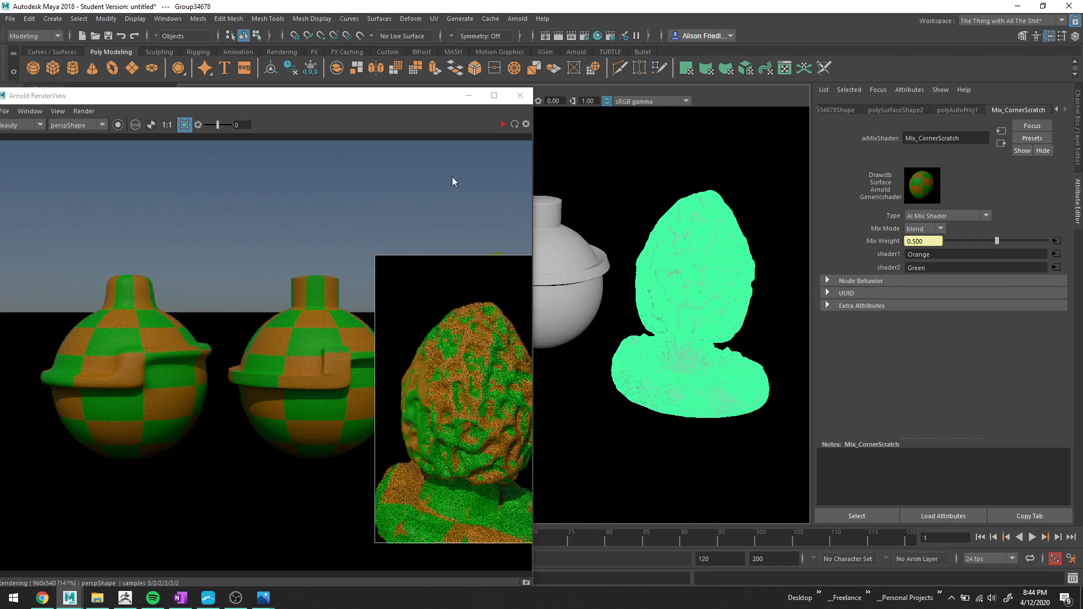
alt+drag(711, 325, 721, 298)
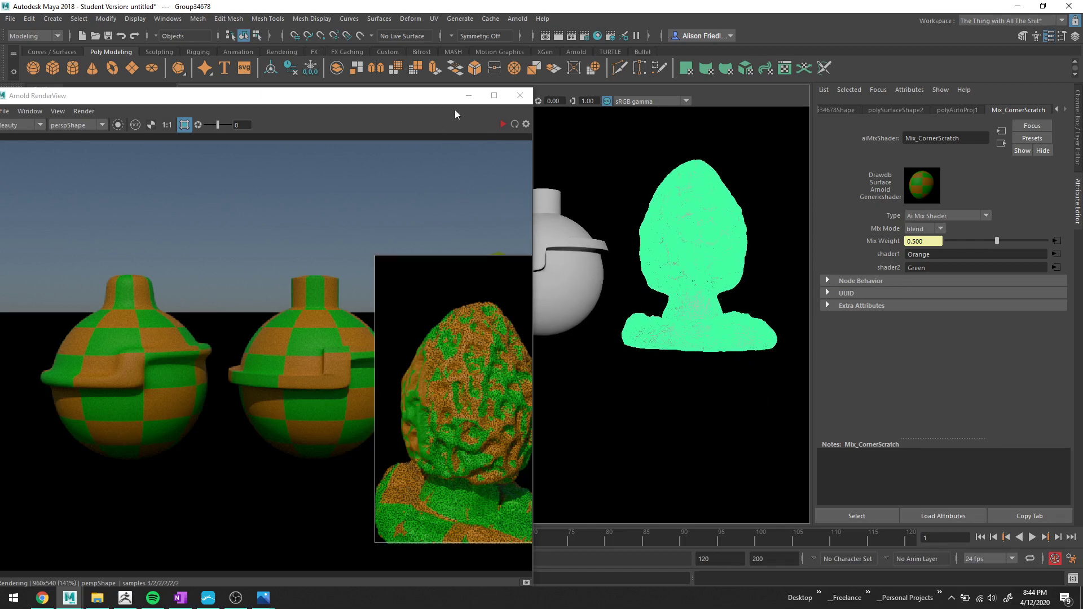
click(185, 125)
click(503, 123)
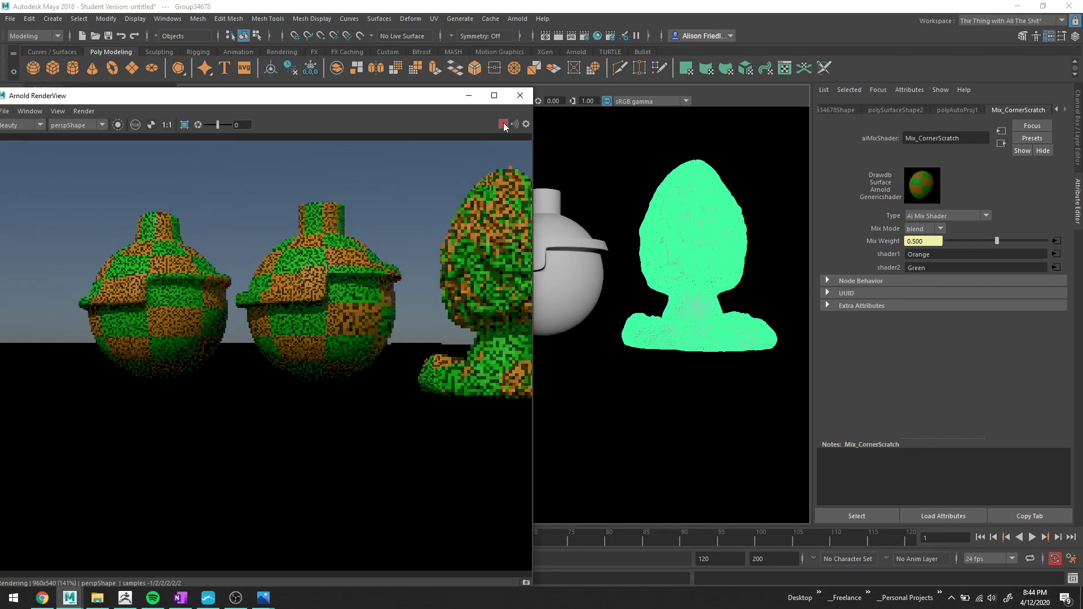
mouse_move(597, 248)
alt+mouse_down()
mouse_move(598, 258)
mouse_move(609, 249)
mouse_move(600, 254)
mouse_move(631, 258)
alt+mouse_up()
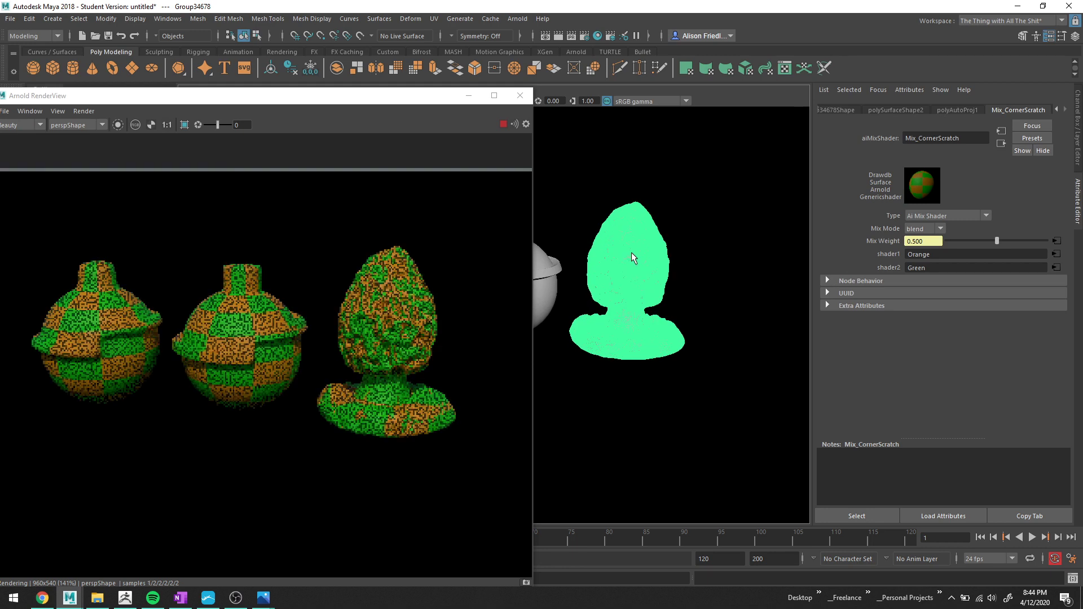